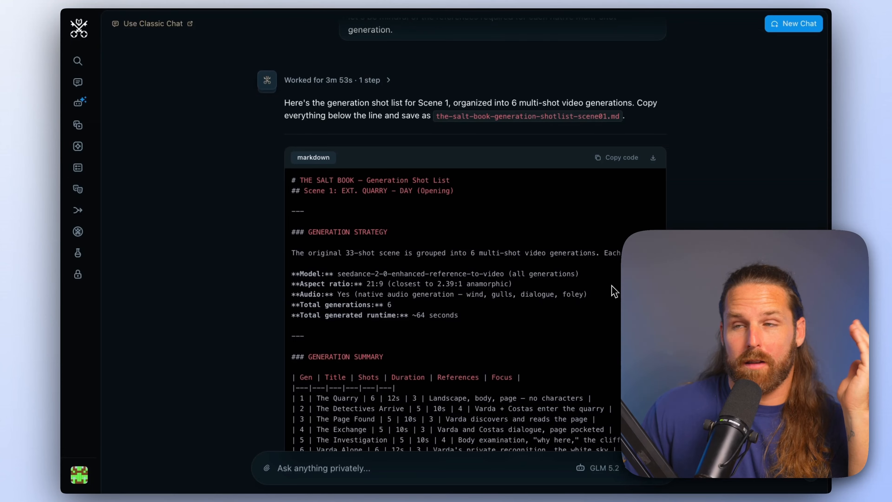
Examine the generation strategy, generation summary and reference image inventory in the Scene 1 generation shot list
{"action": "scroll", "coordinate": [611, 289], "scroll_direction": "down", "scroll_amount": 2}
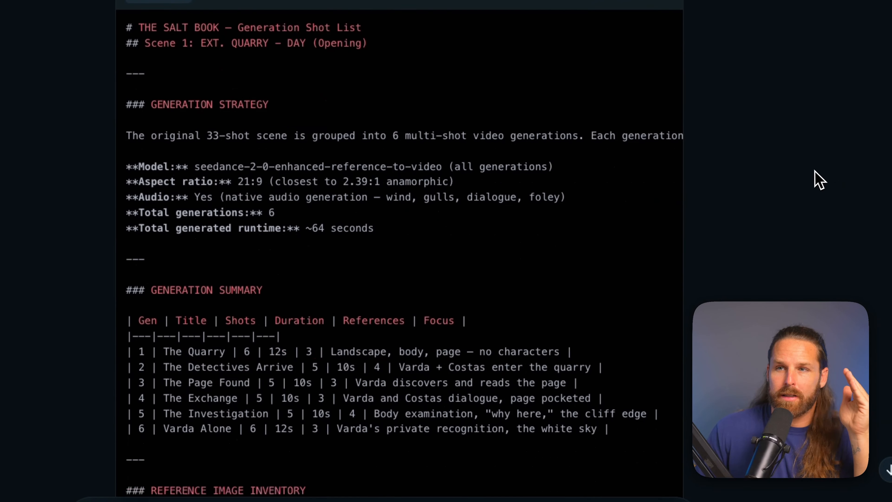
{"action": "scroll", "coordinate": [559, 163], "scroll_direction": "down", "scroll_amount": 5}
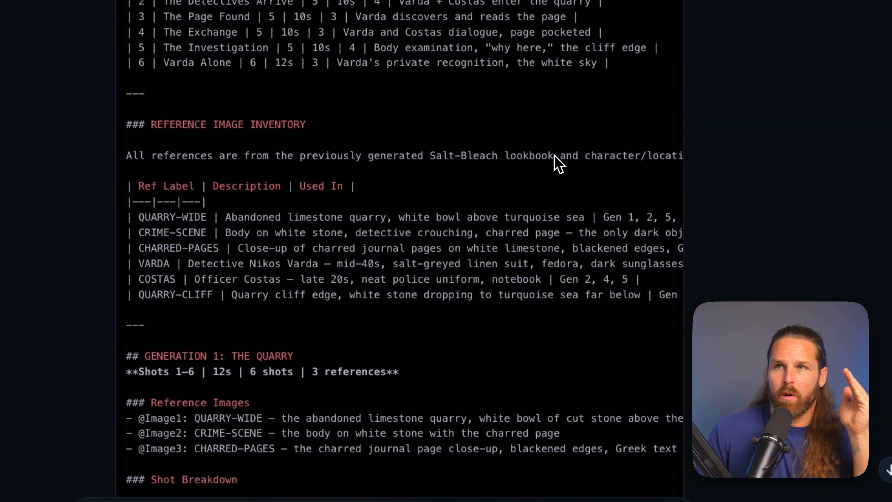
{"action": "scroll", "coordinate": [308, 95], "scroll_direction": "up", "scroll_amount": 4}
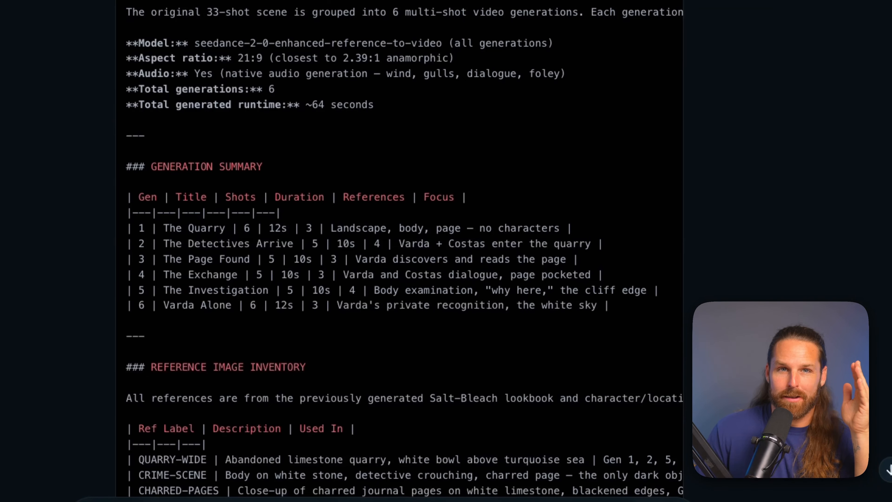
{"action": "scroll", "coordinate": [49, 83], "scroll_direction": "down", "scroll_amount": 3}
{"action": "scroll", "coordinate": [49, 83], "scroll_direction": "down", "scroll_amount": 1}
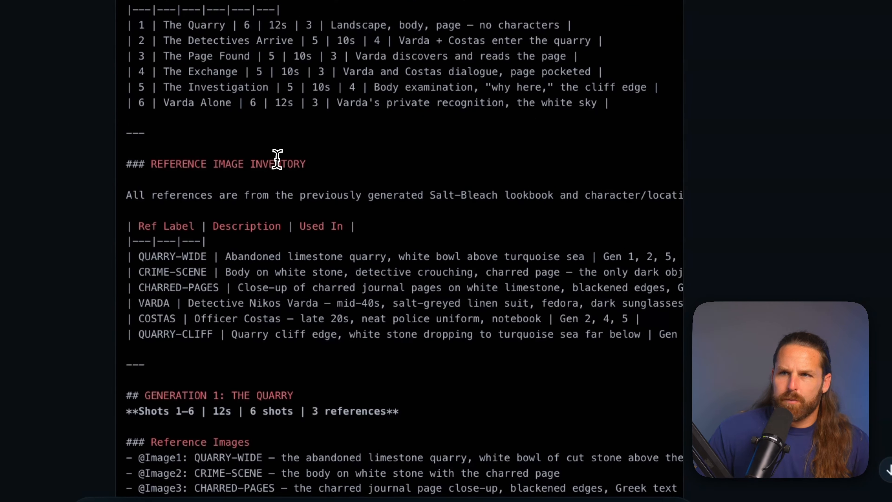
{"action": "scroll", "coordinate": [278, 290], "scroll_direction": "down", "scroll_amount": 20}
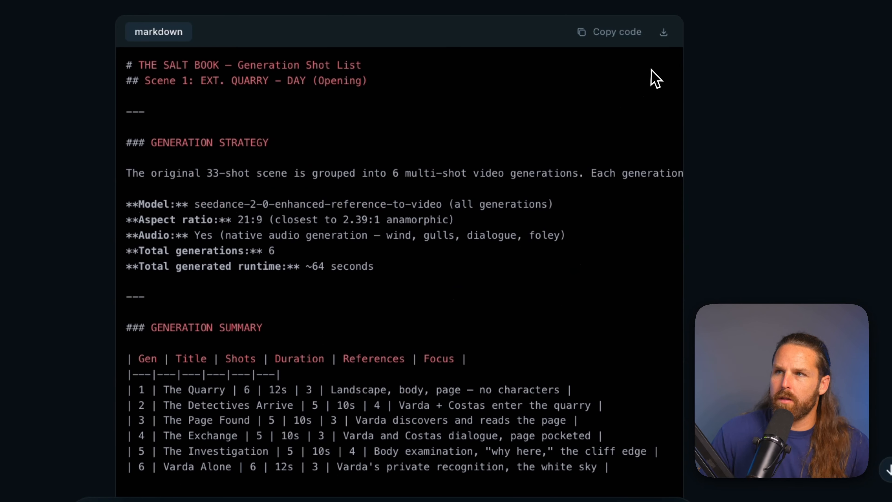
Download the Scene 1 generation shot list markdown as scene-1-generations.md
{"action": "scroll", "coordinate": [651, 75], "scroll_direction": "up", "scroll_amount": 3}
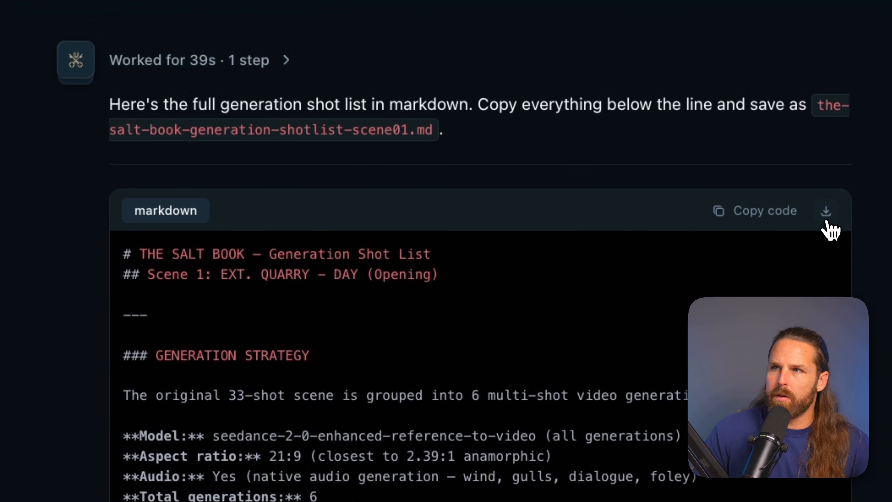
{"action": "left_click", "coordinate": [810, 201]}
{"action": "type", "text": "scen"}
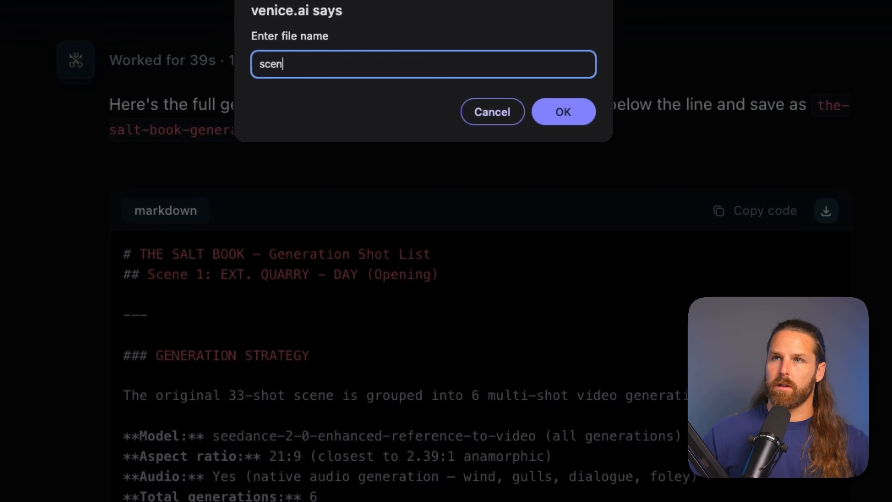
{"action": "type", "text": "e-1-generations.md"}
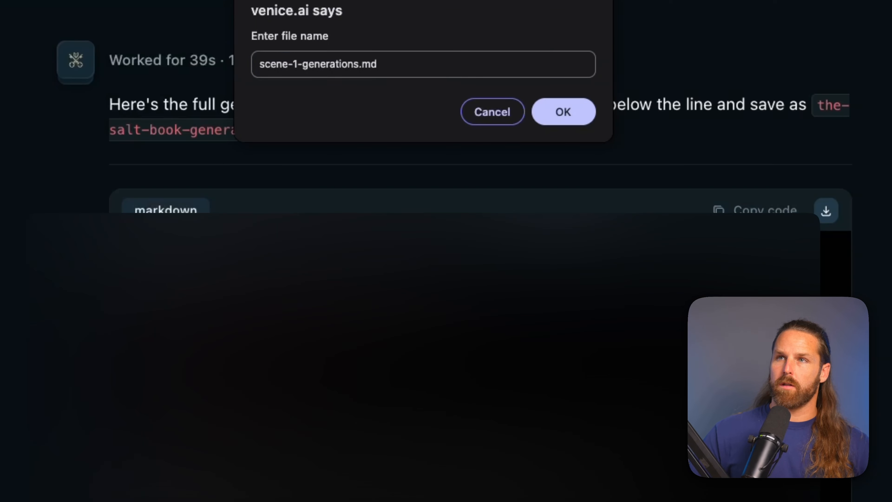
{"action": "left_click", "coordinate": [562, 112]}
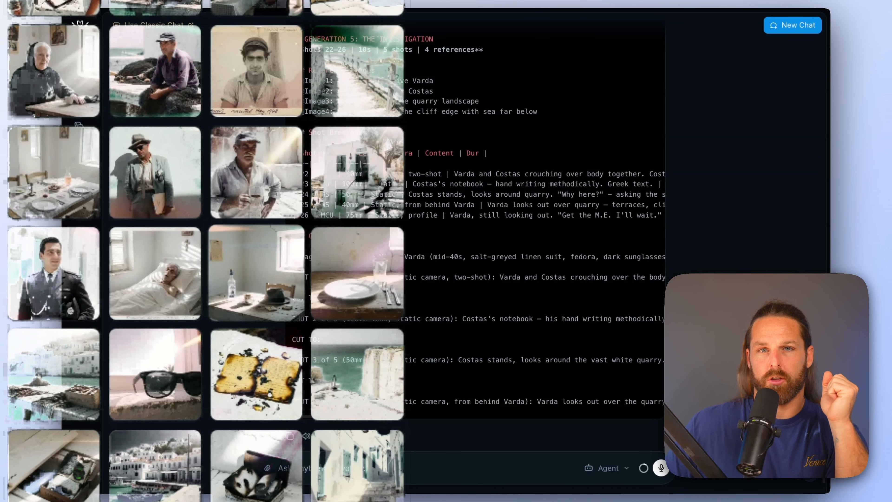
Write a chat request beginning "Generate a storyboard" and close the enlarged image of the two men overlooking the sea
{"action": "left_click", "coordinate": [462, 472]}
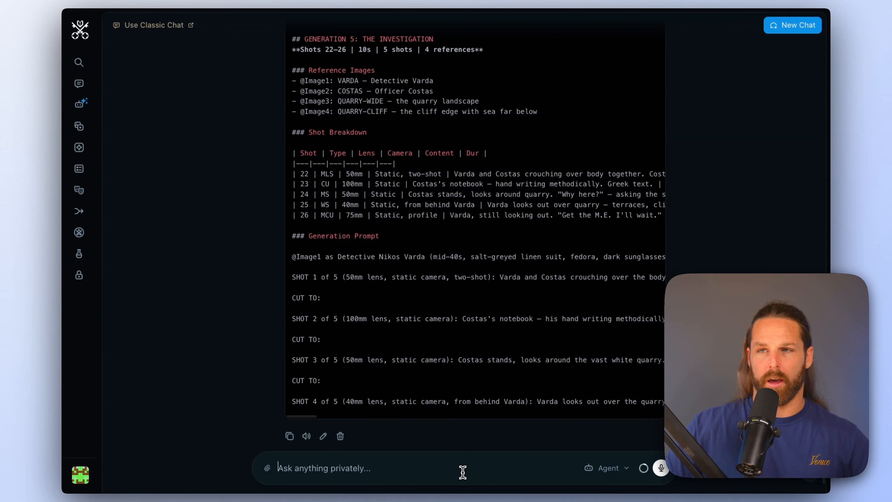
{"action": "type", "text": "G"}
{"action": "type", "text": "enerate a storyboar"}
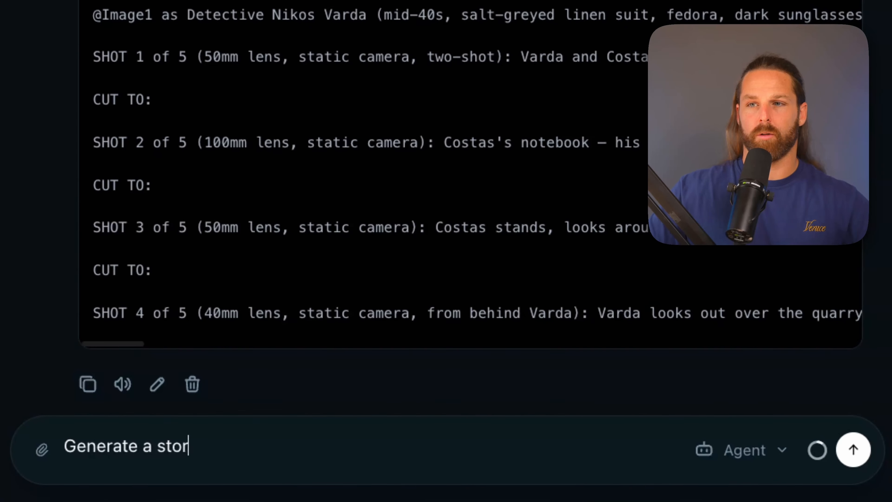
{"action": "type", "text": "d"}
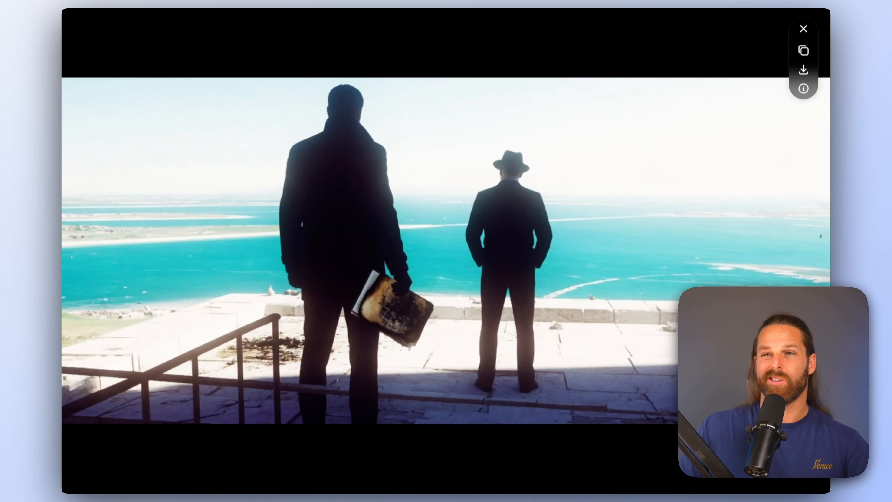
{"action": "key", "text": "Escape"}
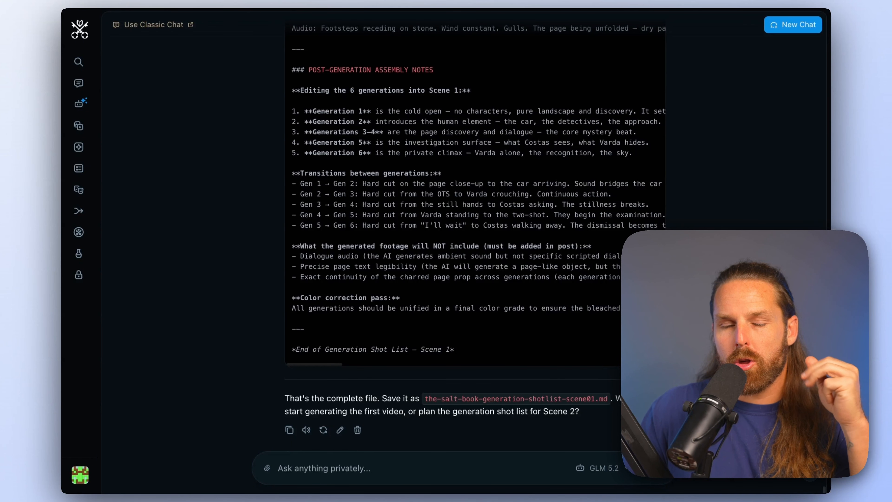
Request the scene's first video with Seedance 2.0 R2V Enhanced and correct references and durations, approve its generation and agree to the media verification terms
{"action": "type", "text": "Yes let's generate the first video for this scene. Use Seedance 2.0 R2V Enhanced, make sure the correct references and durations are set."}
{"action": "key", "text": "Return"}
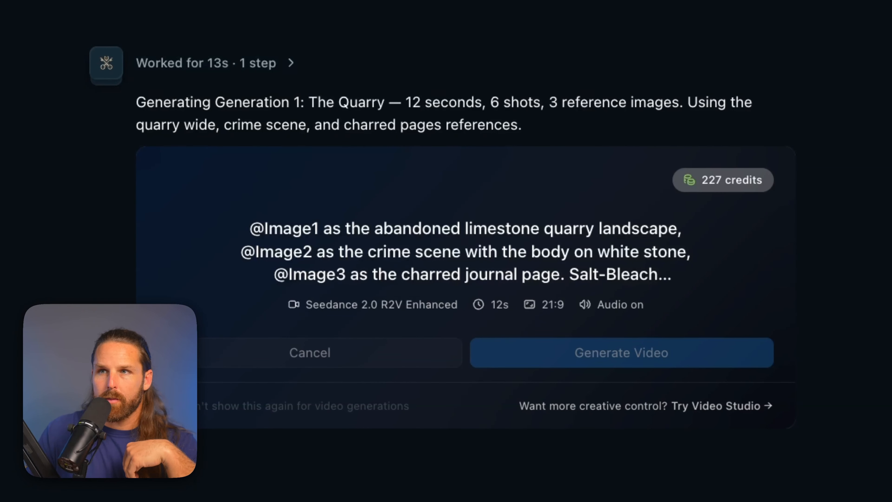
{"action": "left_click", "coordinate": [713, 352]}
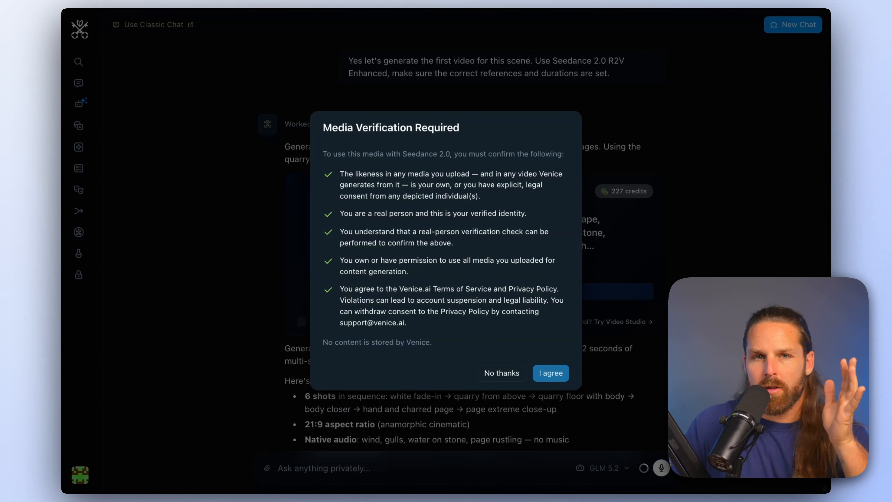
{"action": "left_click", "coordinate": [551, 373]}
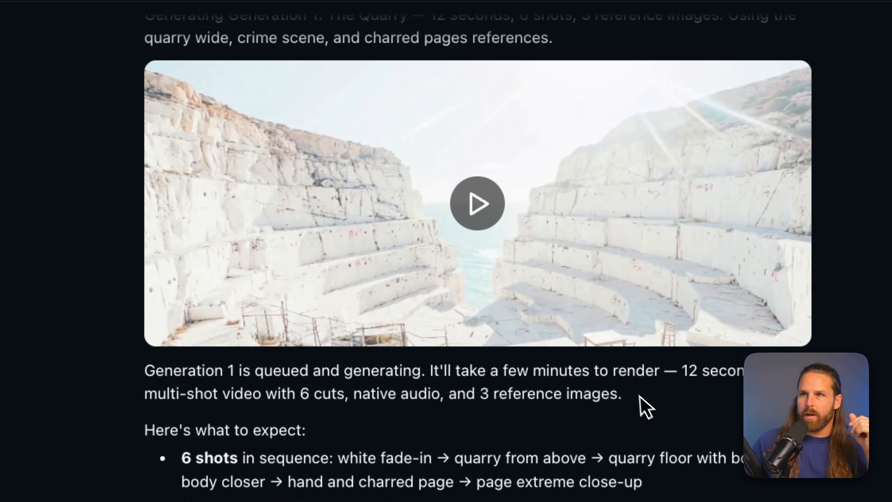
{"action": "scroll", "coordinate": [512, 277], "scroll_direction": "up", "scroll_amount": 1}
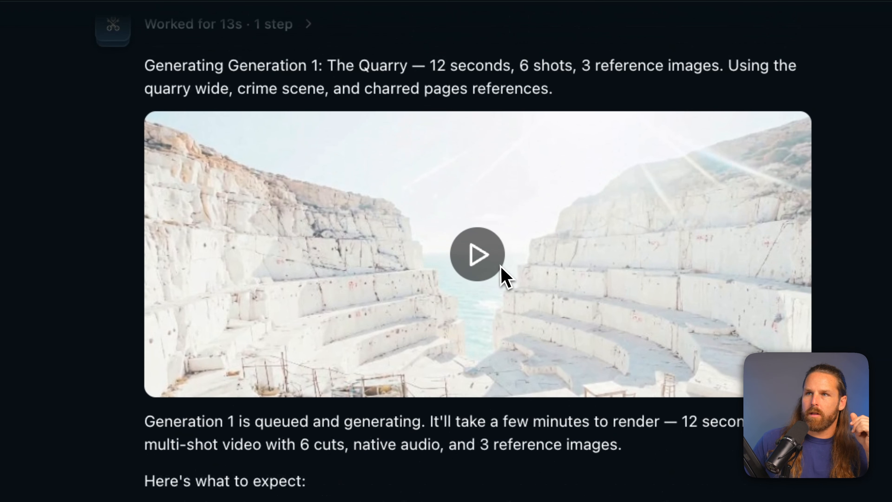
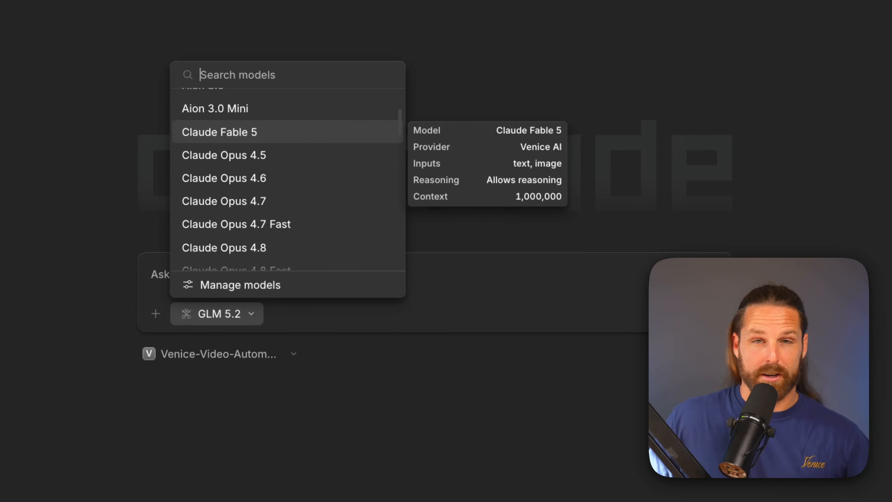
Switch to OpenCode and choose GLM 5.2 as the model for the session
{"action": "scroll", "coordinate": [309, 149], "scroll_direction": "down", "scroll_amount": 3}
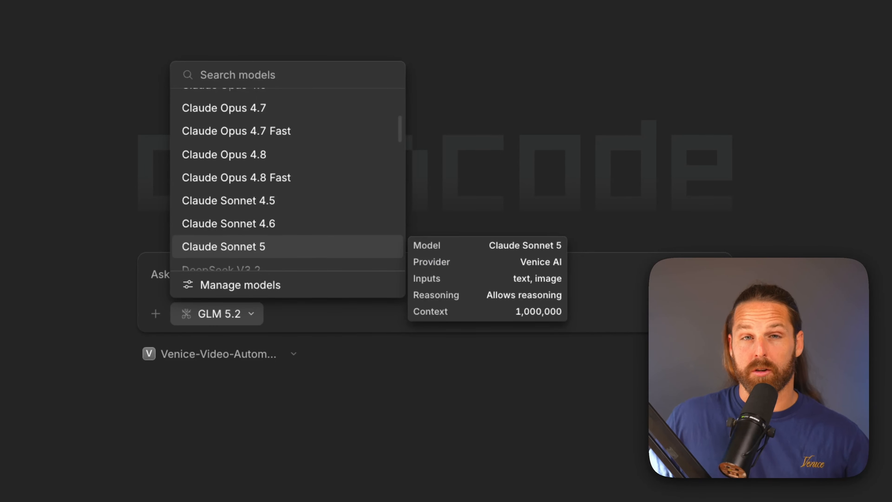
{"action": "scroll", "coordinate": [311, 250], "scroll_direction": "down", "scroll_amount": 10}
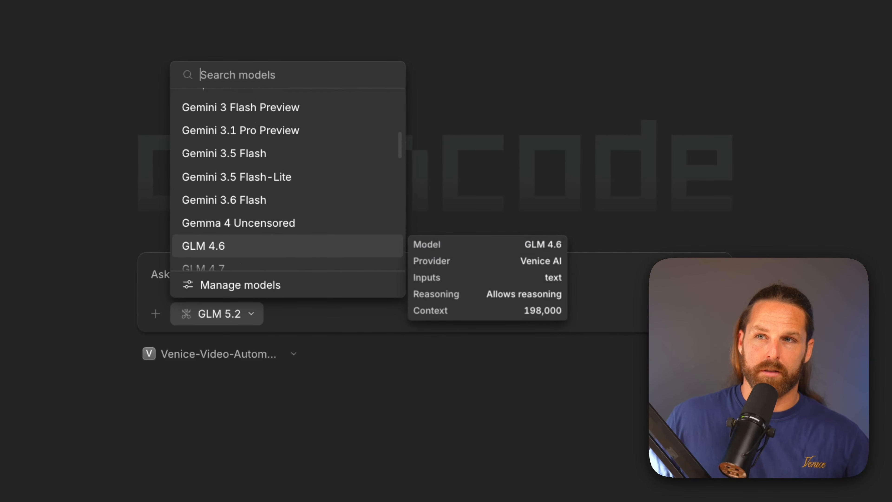
{"action": "scroll", "coordinate": [310, 251], "scroll_direction": "down", "scroll_amount": 2}
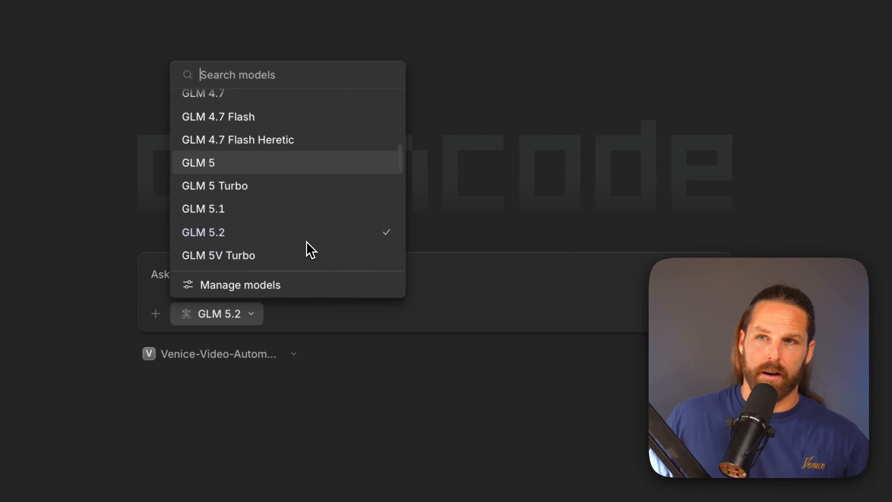
{"action": "mouse_move", "coordinate": [298, 242]}
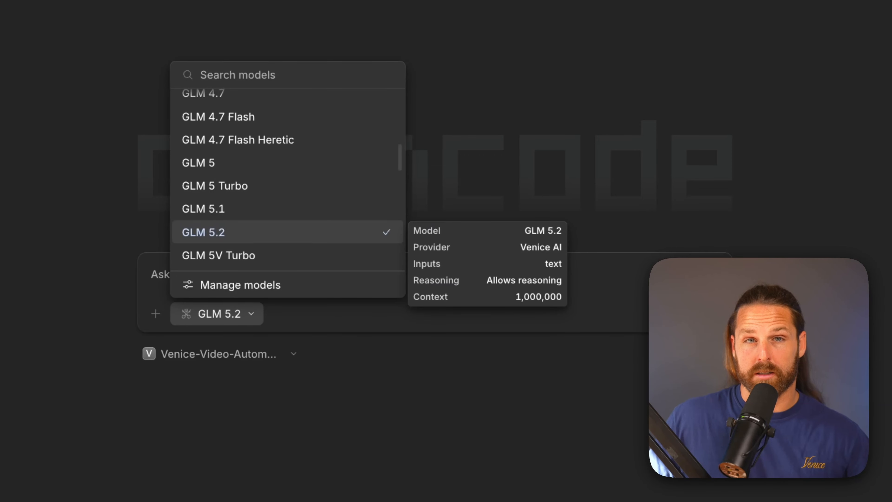
{"action": "left_click", "coordinate": [296, 235]}
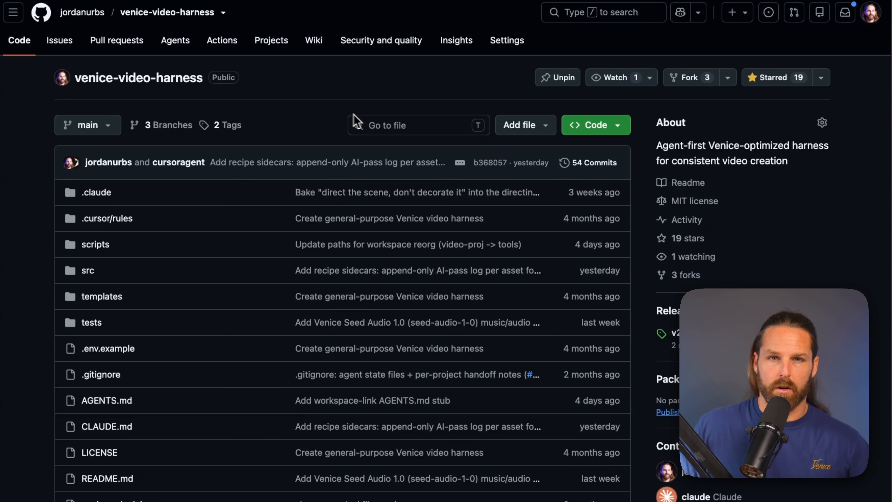
Switch to the venice-video-harness repository on GitHub and copy its clone URL
{"action": "scroll", "coordinate": [409, 122], "scroll_direction": "down", "scroll_amount": 5}
{"action": "scroll", "coordinate": [408, 120], "scroll_direction": "up", "scroll_amount": 5}
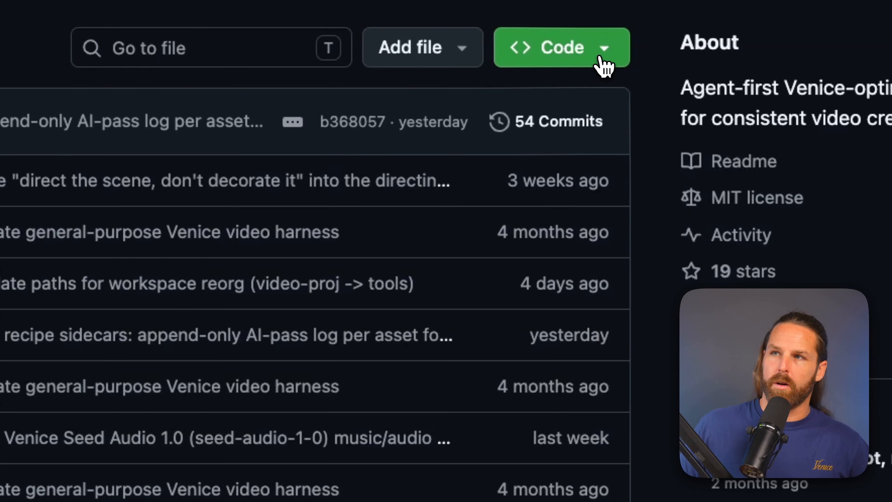
{"action": "left_click", "coordinate": [615, 130]}
{"action": "left_click", "coordinate": [590, 274]}
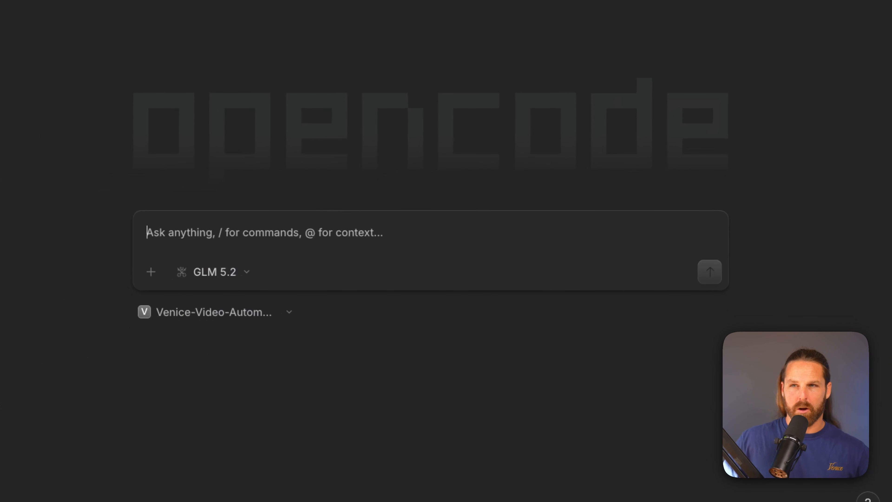
In OpenCode, write "I want to run this video harness here in this folder for this project:" followed by the copied repository URL
{"action": "type", "text": "I want to run t"}
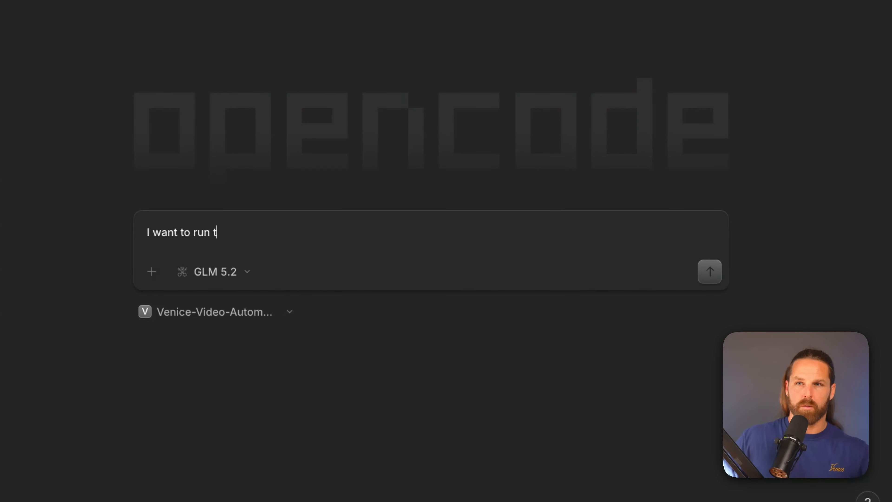
{"action": "type", "text": "his video harness h"}
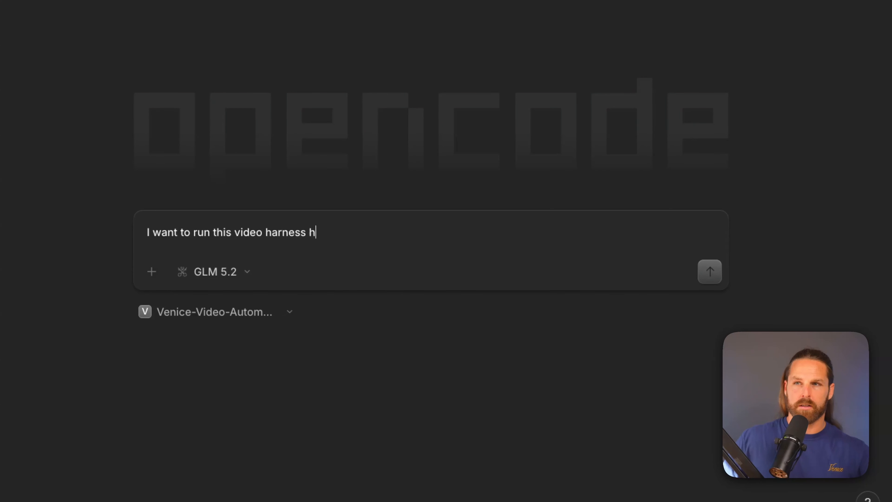
{"action": "type", "text": "ere in this fo"}
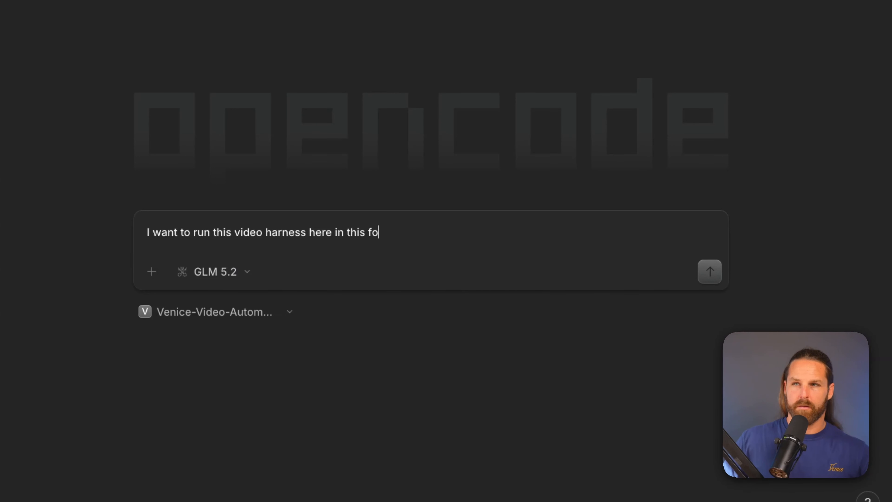
{"action": "type", "text": "lder for this project"}
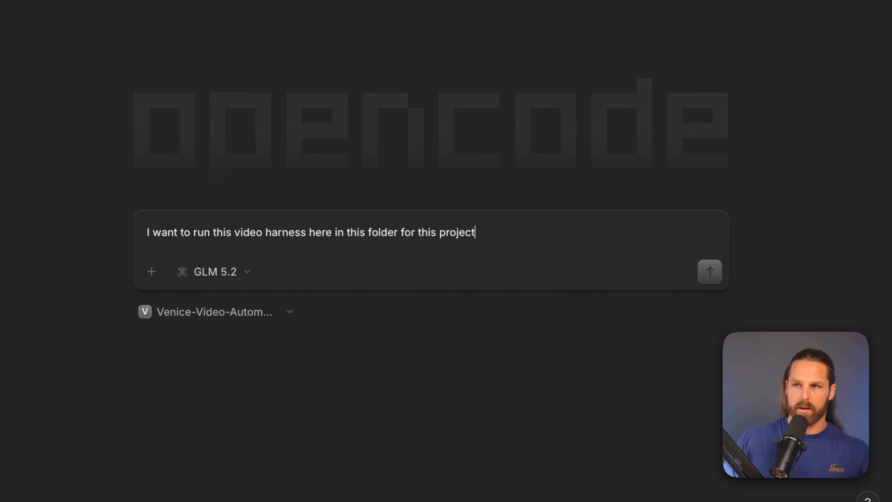
{"action": "type", "text": ":"}
{"action": "key", "text": "super+v"}
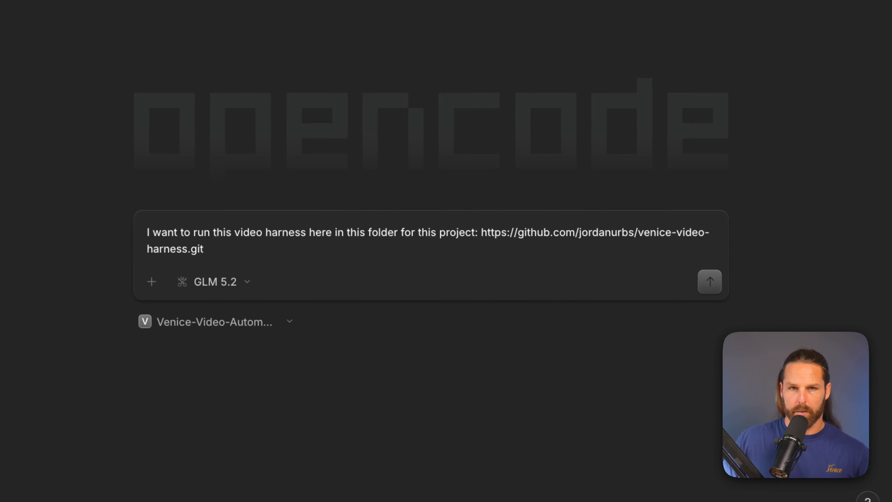
Add a separate paragraph "Let's set it up and get started. Ask me if you have any questions." and send the prompt
{"action": "key", "text": "shift+Return"}
{"action": "key", "text": "shift+Return"}
{"action": "type", "text": "Let's set it up and get "}
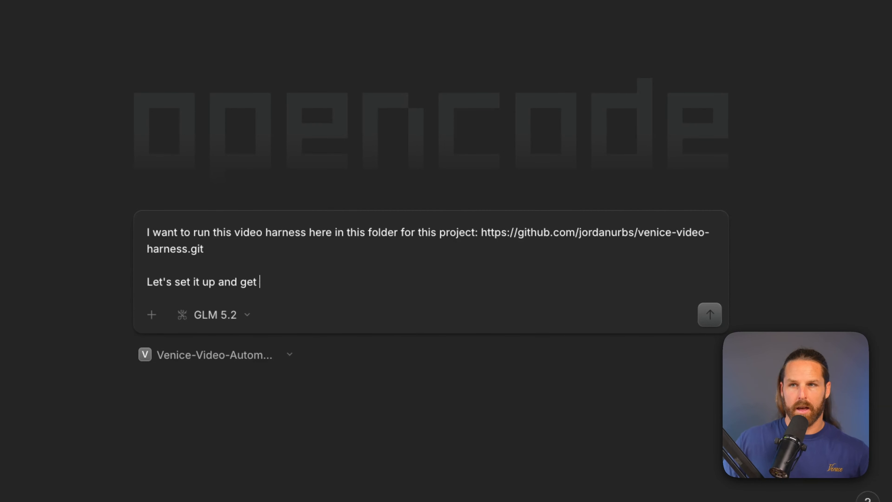
{"action": "type", "text": "started. Ask me"}
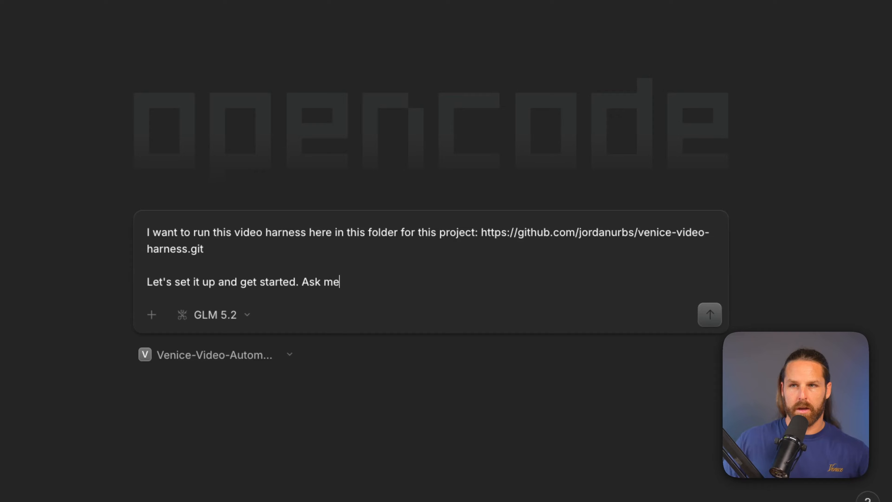
{"action": "type", "text": " if you have any questions."}
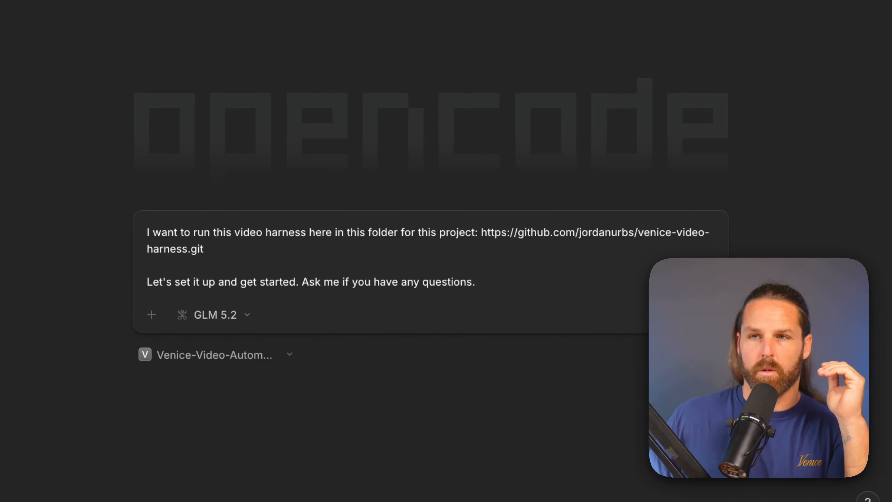
{"action": "key", "text": "Return"}
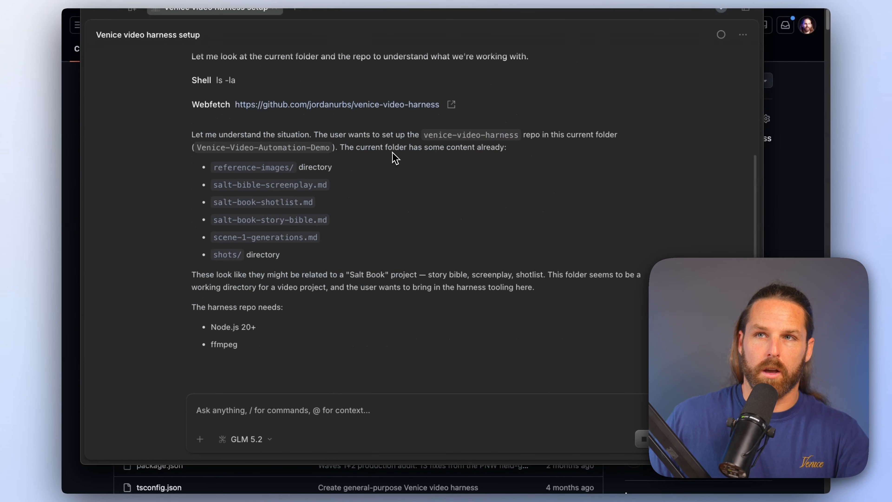
{"action": "scroll", "coordinate": [260, 105], "scroll_direction": "up", "scroll_amount": 4}
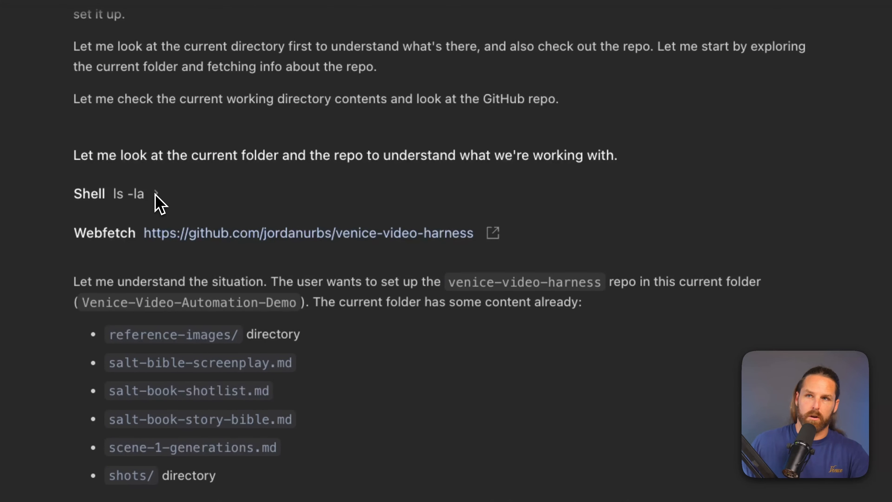
Review the agent's findings on the project folder, the harness requirements, the setup commands and the options for cloning the repository
{"action": "scroll", "coordinate": [133, 206], "scroll_direction": "down", "scroll_amount": 1}
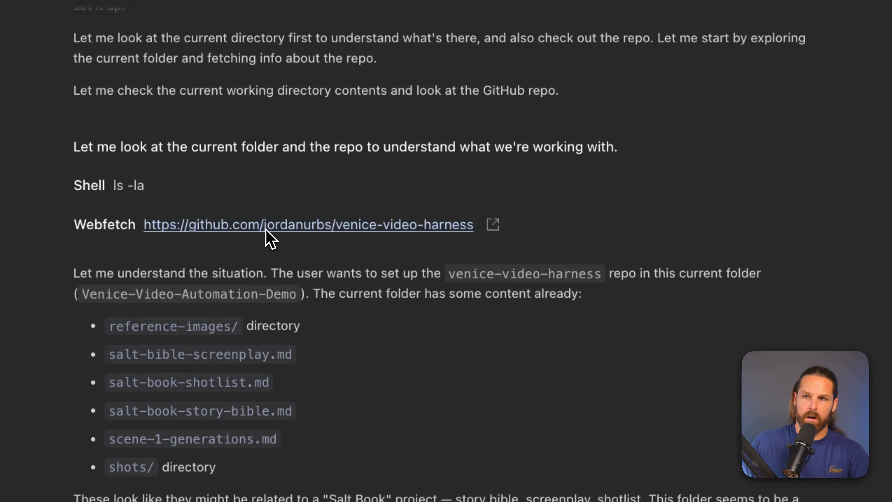
{"action": "scroll", "coordinate": [239, 237], "scroll_direction": "down", "scroll_amount": 5}
{"action": "scroll", "coordinate": [267, 295], "scroll_direction": "down", "scroll_amount": 3}
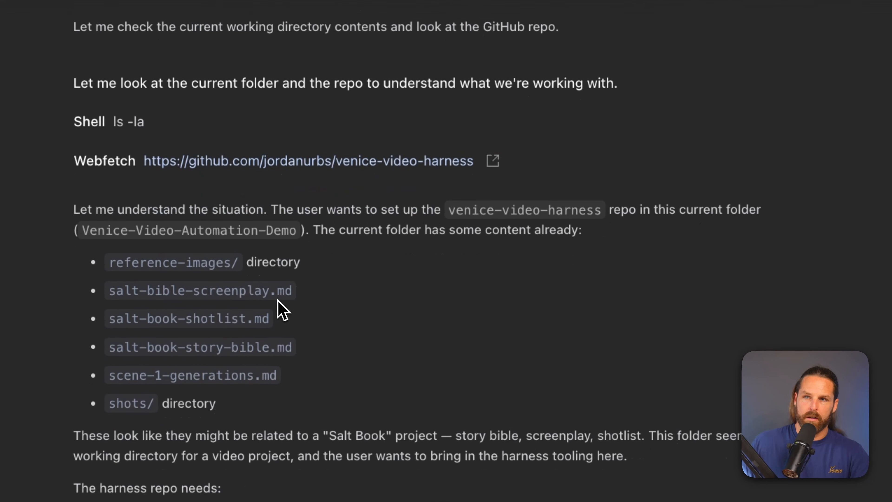
{"action": "scroll", "coordinate": [281, 309], "scroll_direction": "down", "scroll_amount": 20}
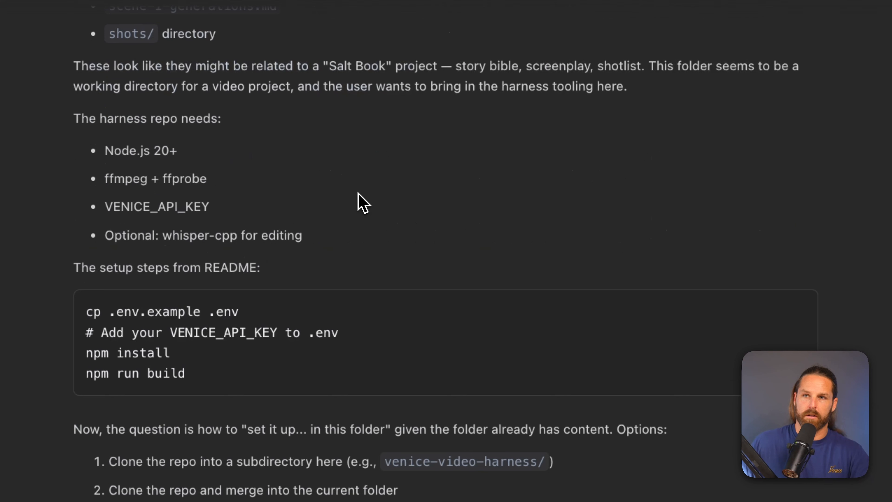
{"action": "scroll", "coordinate": [171, 135], "scroll_direction": "down", "scroll_amount": 1}
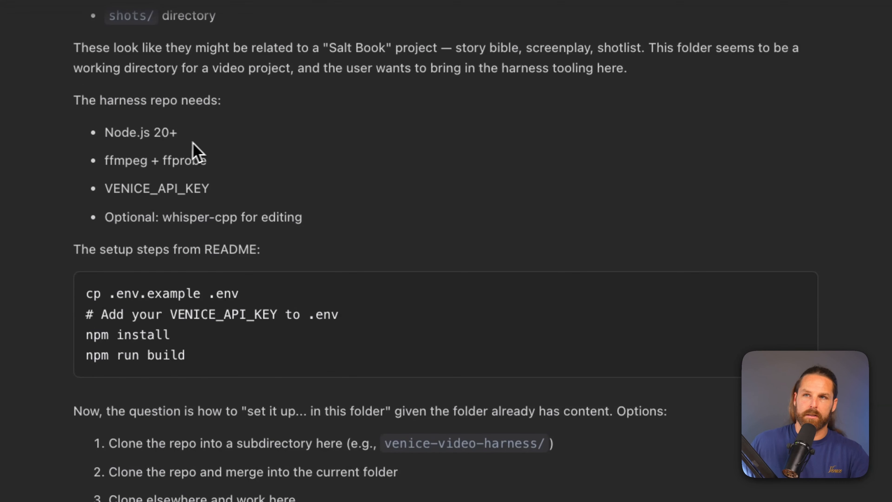
{"action": "scroll", "coordinate": [264, 183], "scroll_direction": "down", "scroll_amount": 20}
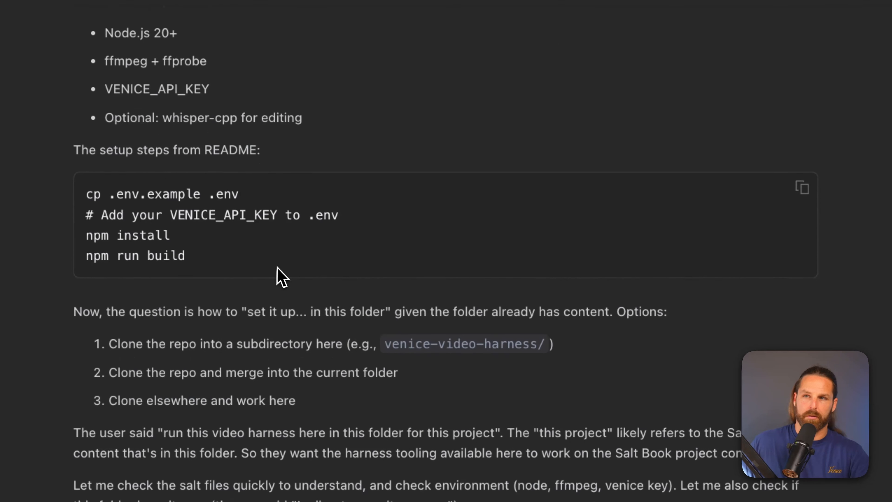
{"action": "scroll", "coordinate": [278, 267], "scroll_direction": "down", "scroll_amount": 20}
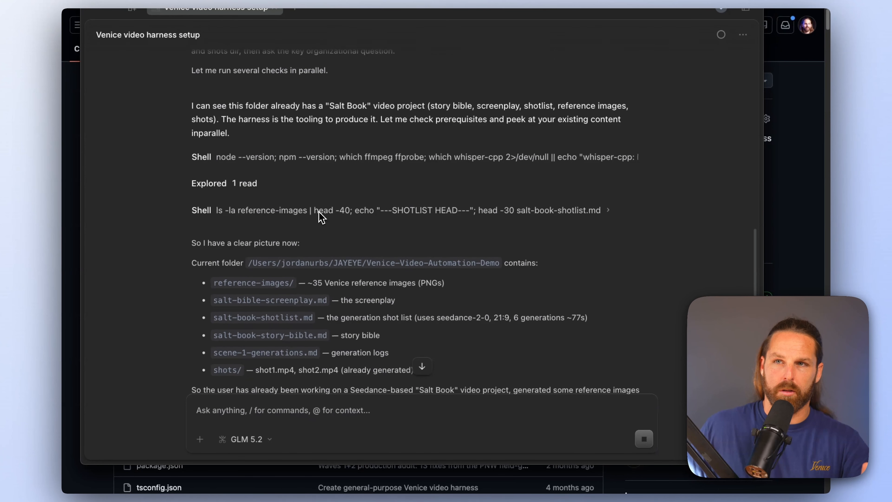
{"action": "scroll", "coordinate": [278, 267], "scroll_direction": "down", "scroll_amount": 13}
{"action": "scroll", "coordinate": [318, 212], "scroll_direction": "down", "scroll_amount": 18}
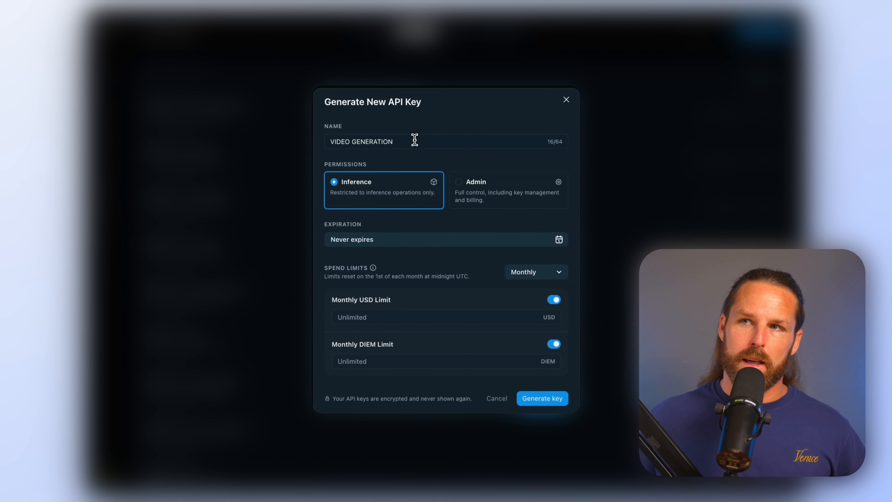
Switch to Venice, generate a never-expiring inference-only API key named VIDEO GENERATION, and copy the key
{"action": "triple_click", "coordinate": [414, 141]}
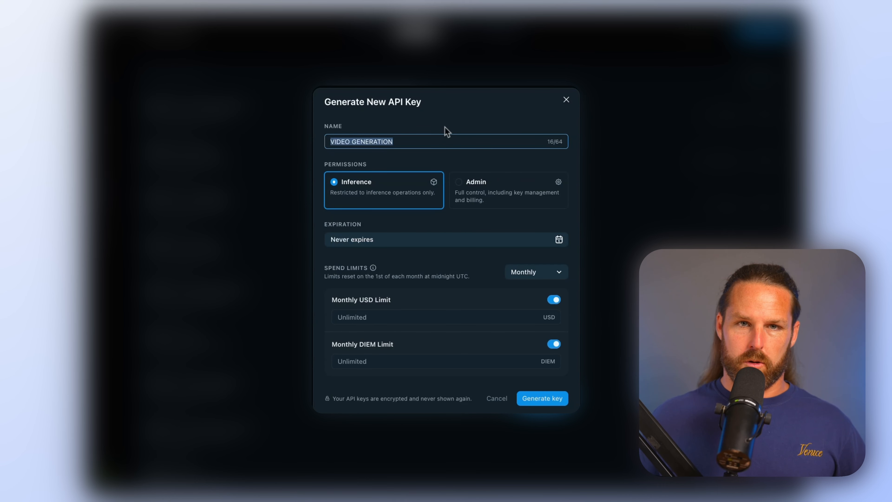
{"action": "left_click", "coordinate": [556, 398]}
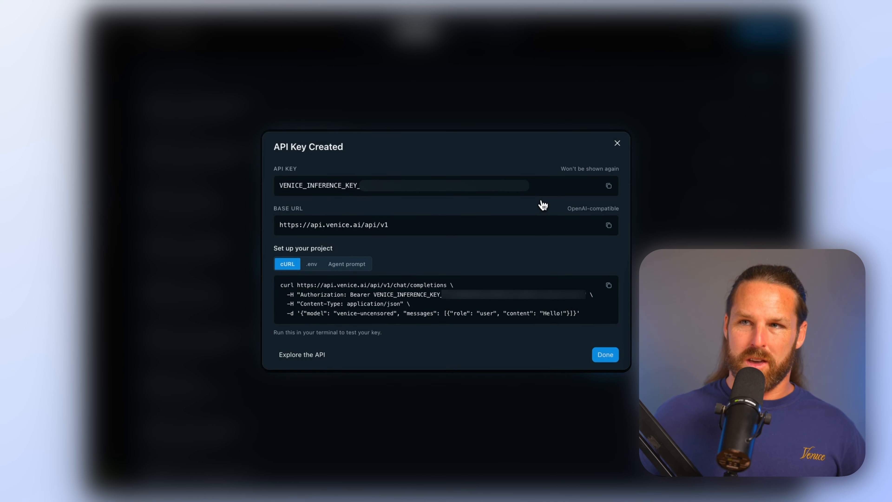
{"action": "left_click", "coordinate": [610, 186]}
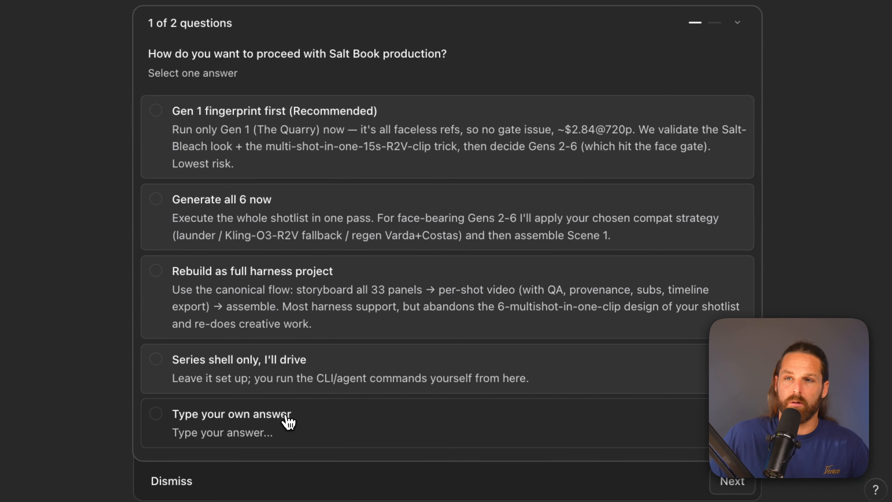
In OpenCode, answer the production question with "Let's generate generations 3-6 of scene 1" and choose the 720p option for the run
{"action": "left_click", "coordinate": [279, 437]}
{"action": "type", "text": "Let's generate generations "}
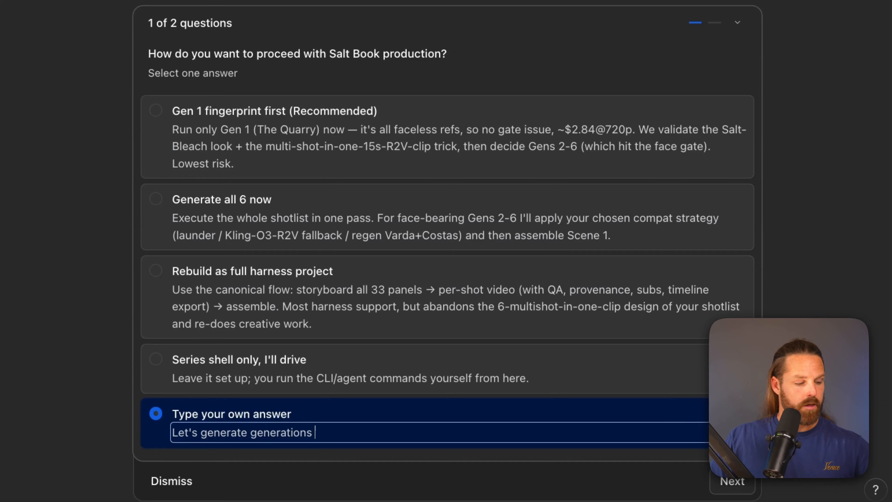
{"action": "type", "text": "3-6 of scne"}
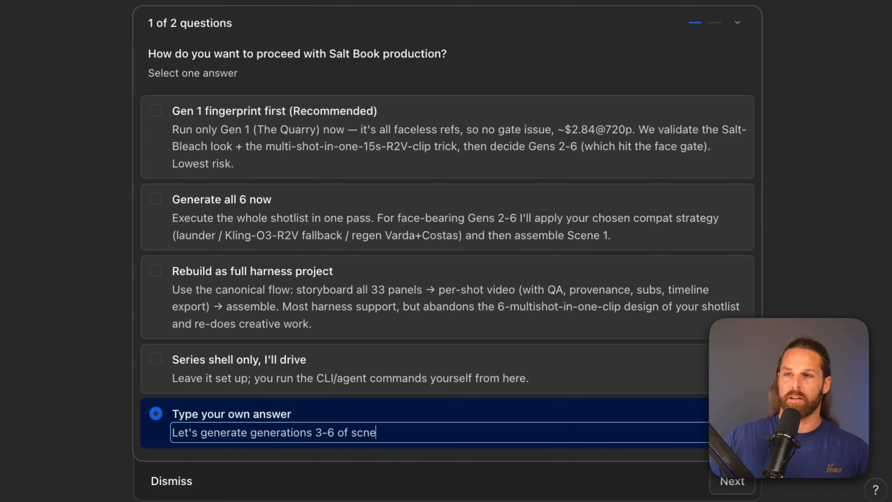
{"action": "key", "text": "BackSpace"}
{"action": "key", "text": "BackSpace"}
{"action": "type", "text": "ene 1"}
{"action": "key", "text": "Return"}
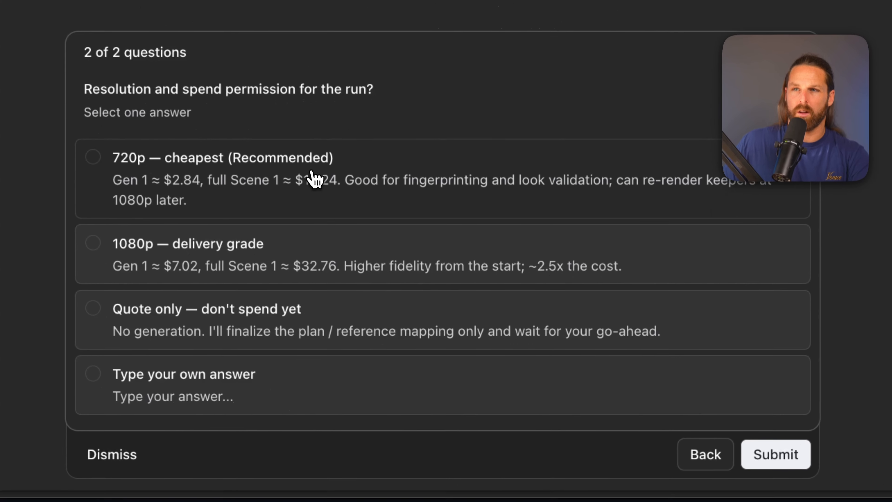
{"action": "left_click", "coordinate": [313, 181]}
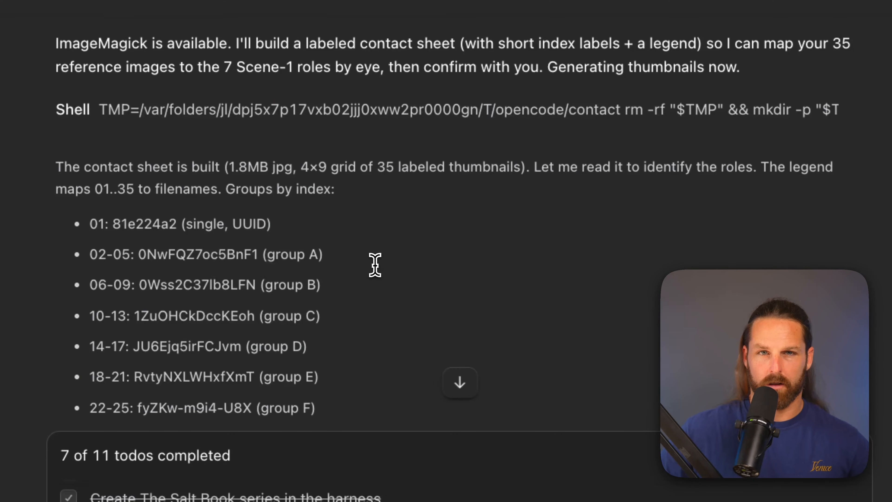
Write the prompt "I've added some more reference images/removed a couple. Let's make sure the reference shots are clean and consistent for their purposes."
{"action": "left_click", "coordinate": [458, 385]}
{"action": "scroll", "coordinate": [479, 313], "scroll_direction": "up", "scroll_amount": 5}
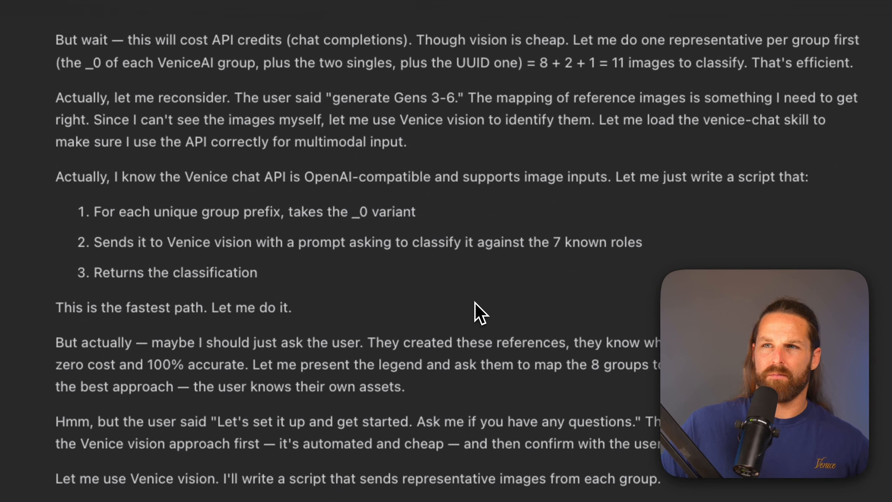
{"action": "scroll", "coordinate": [476, 227], "scroll_direction": "down", "scroll_amount": 6}
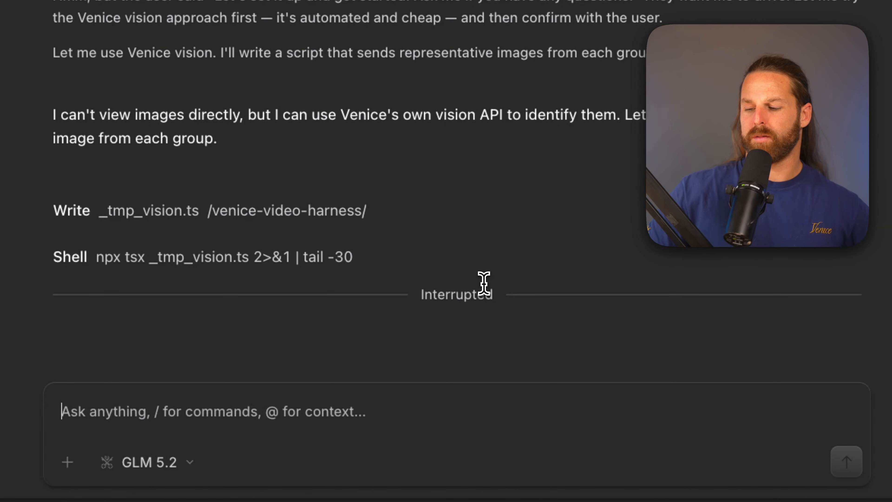
{"action": "type", "text": "I've added some more ref"}
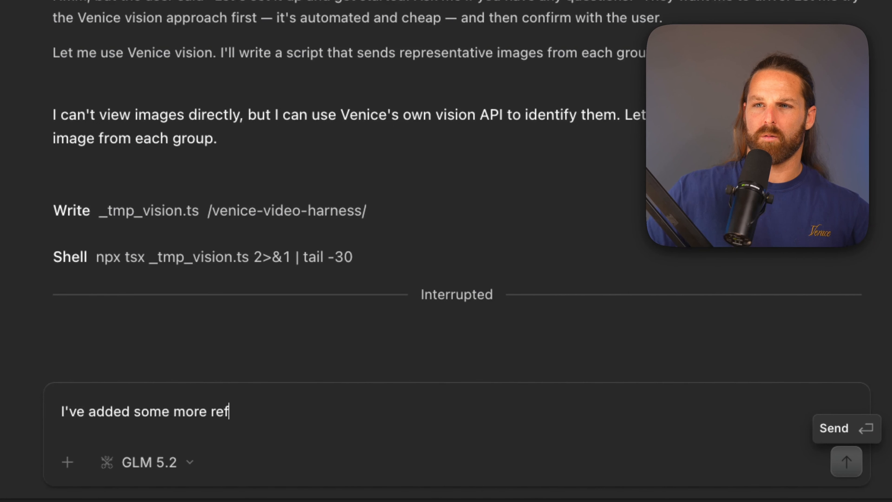
{"action": "type", "text": "erence images/removed a couple."}
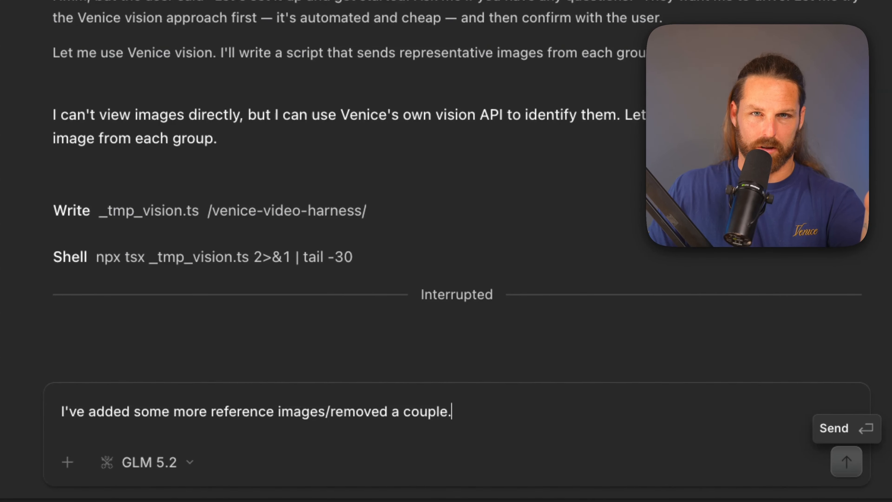
{"action": "type", "text": "Let's make sure the reference shots are clean and consistent for their purp"}
{"action": "type", "text": "oses."}
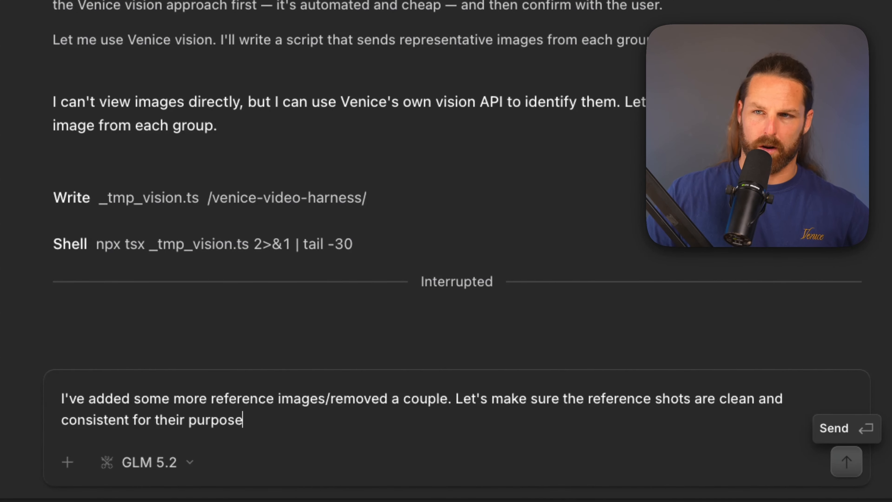
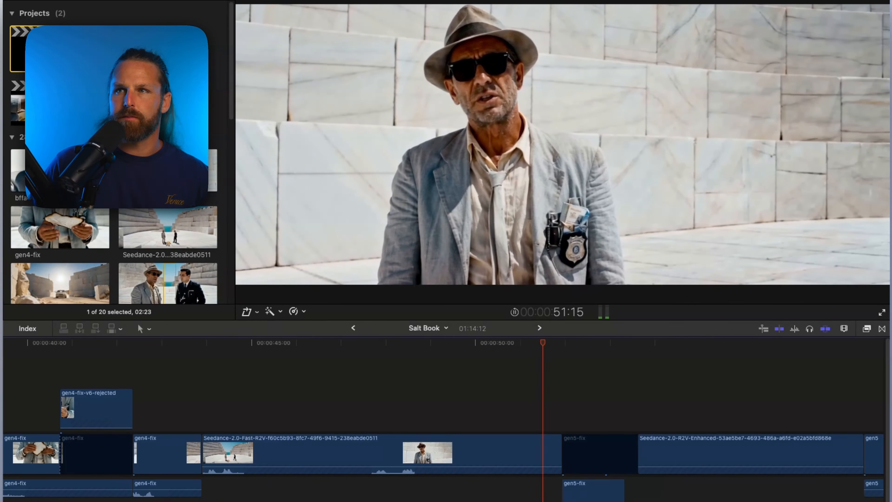
Switch to Final Cut Pro and delete the gen5-fix clip between the two Seedance clips in the Salt Book timeline, then play back the cut
{"action": "key", "text": "space"}
{"action": "scroll", "coordinate": [576, 424], "scroll_direction": "right", "scroll_amount": 2}
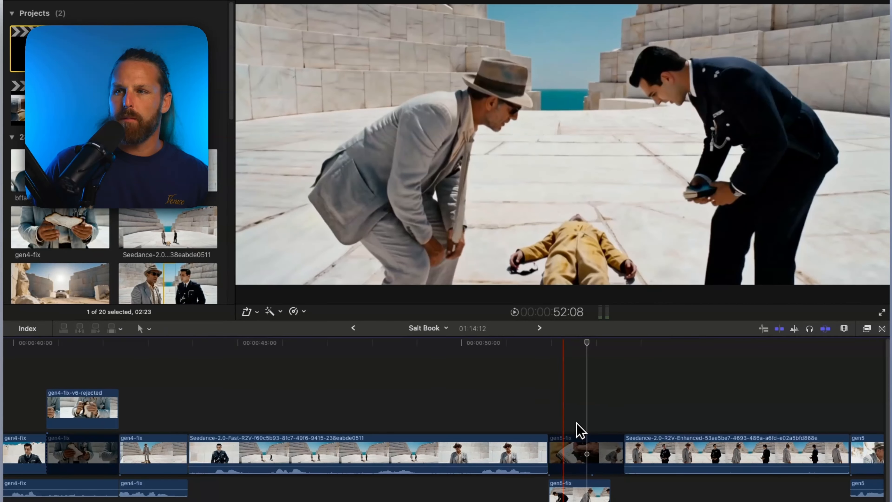
{"action": "left_click", "coordinate": [559, 418]}
{"action": "key", "text": "Delete"}
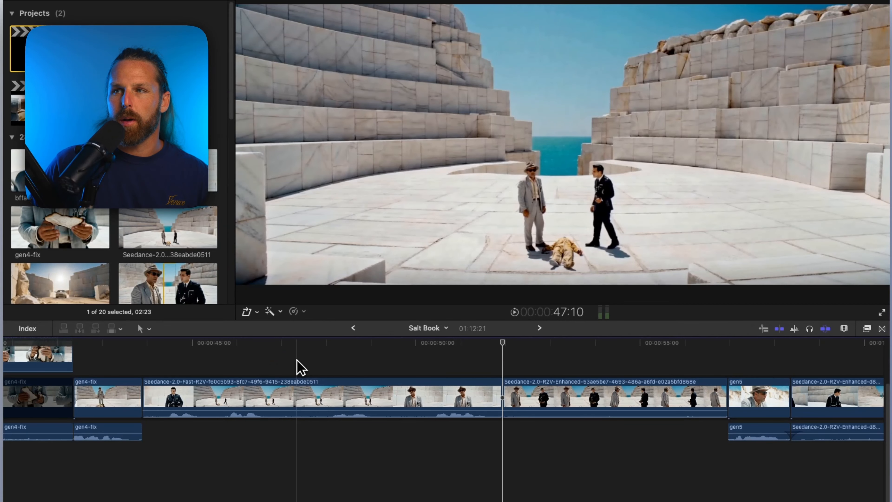
{"action": "key", "text": "space"}
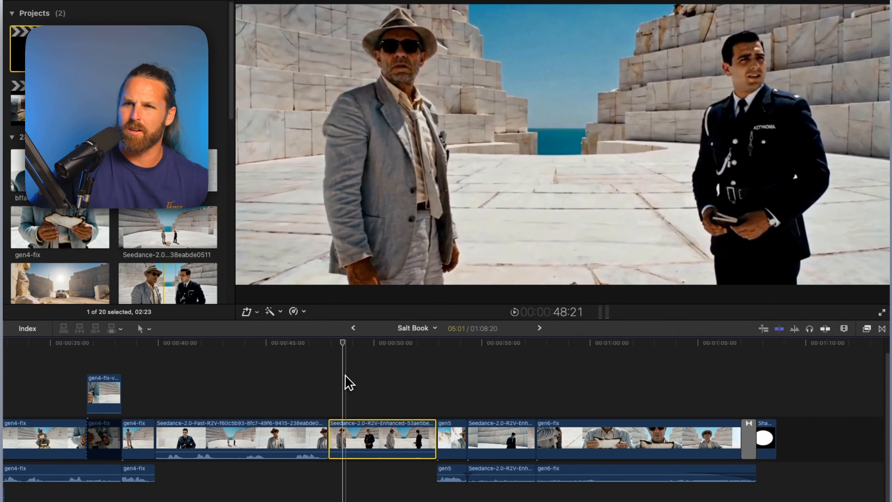
{"action": "left_click", "coordinate": [346, 376]}
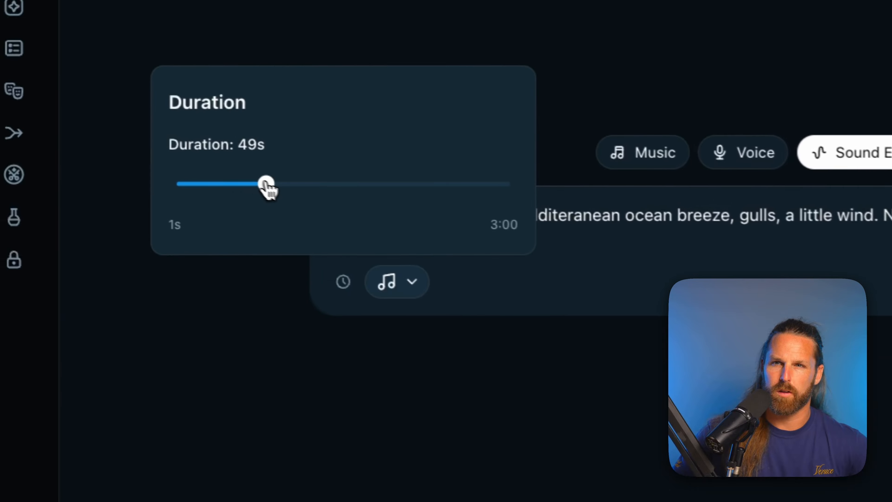
Switch to Venice and generate the ocean breeze and gulls sound bed with a 1:01 duration using Sonilo V1.1 Sound Effects
{"action": "left_click_drag", "start_coordinate": [267, 185], "coordinate": [309, 187]}
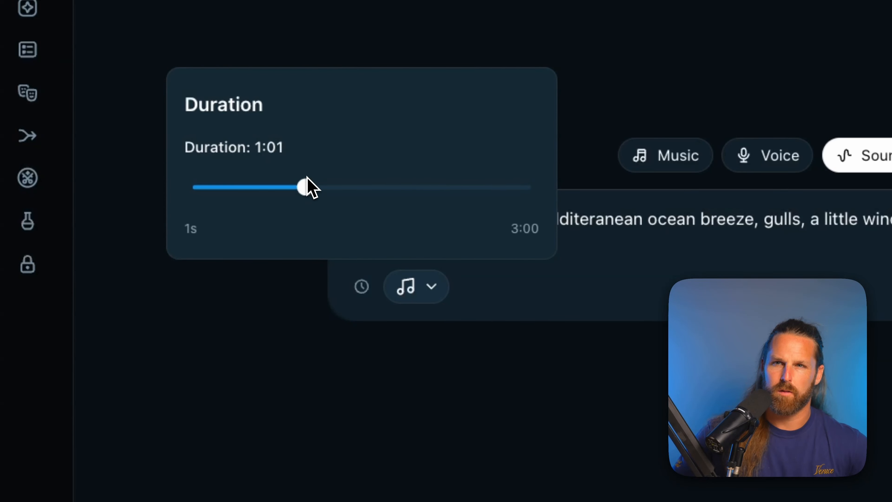
{"action": "left_click", "coordinate": [433, 289]}
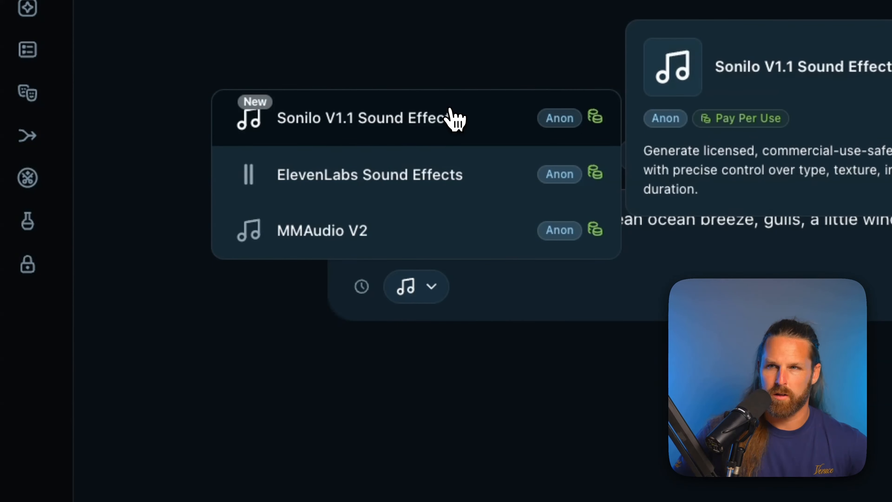
{"action": "left_click", "coordinate": [453, 127]}
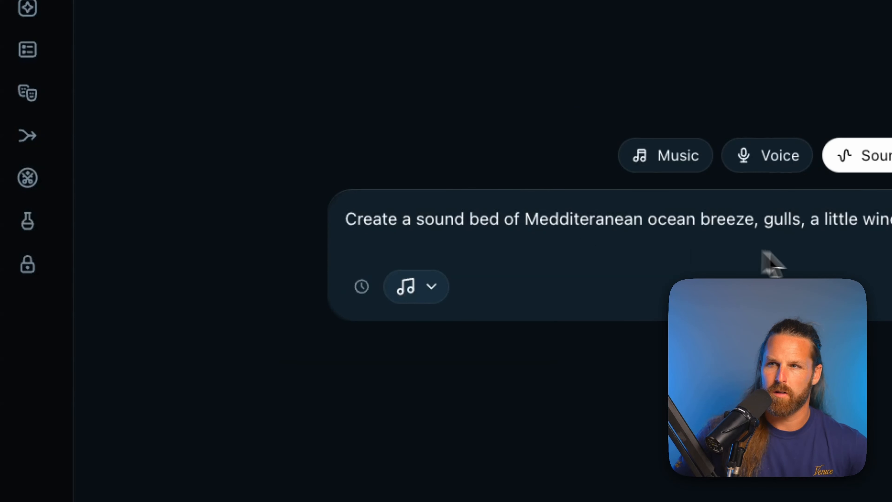
{"action": "left_click", "coordinate": [796, 228]}
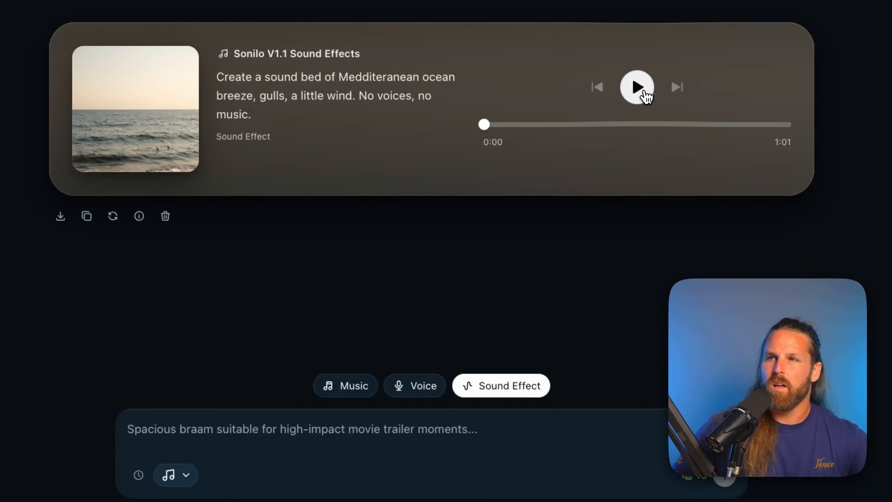
Listen to the generated ocean sound bed at several points and download the audio
{"action": "left_click", "coordinate": [638, 92]}
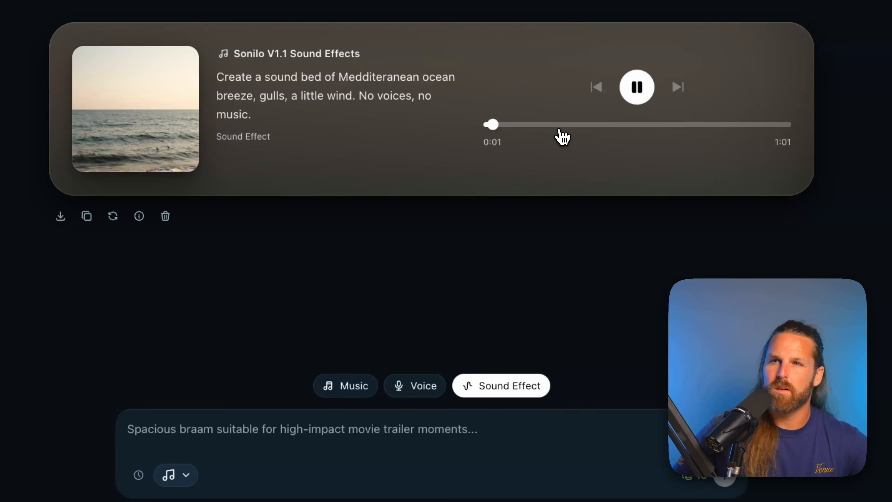
{"action": "left_click", "coordinate": [560, 125]}
{"action": "left_click", "coordinate": [635, 124]}
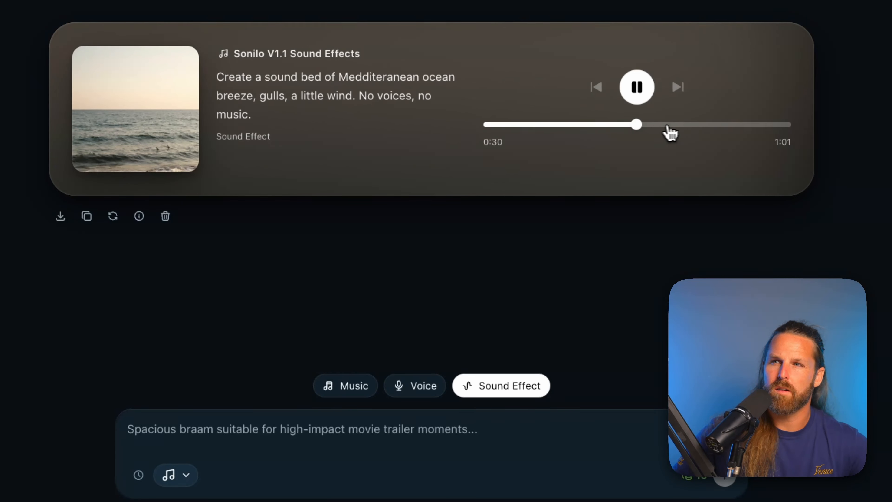
{"action": "left_click", "coordinate": [711, 125]}
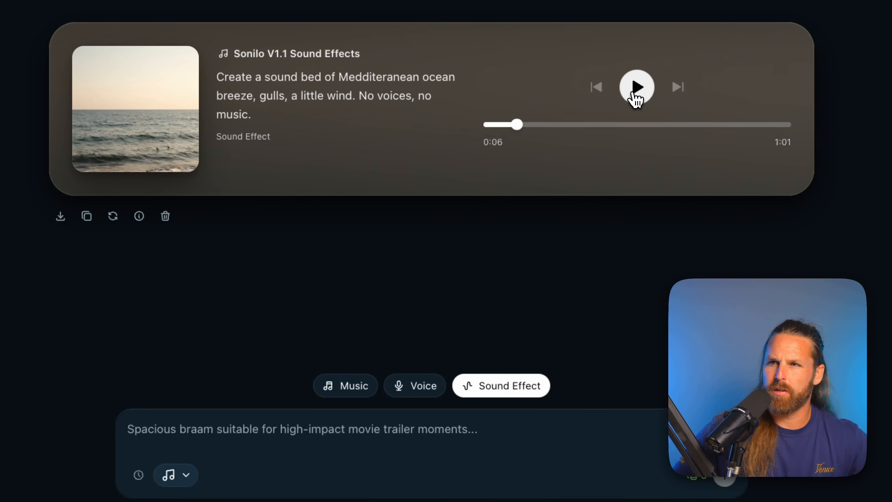
{"action": "left_click", "coordinate": [61, 216]}
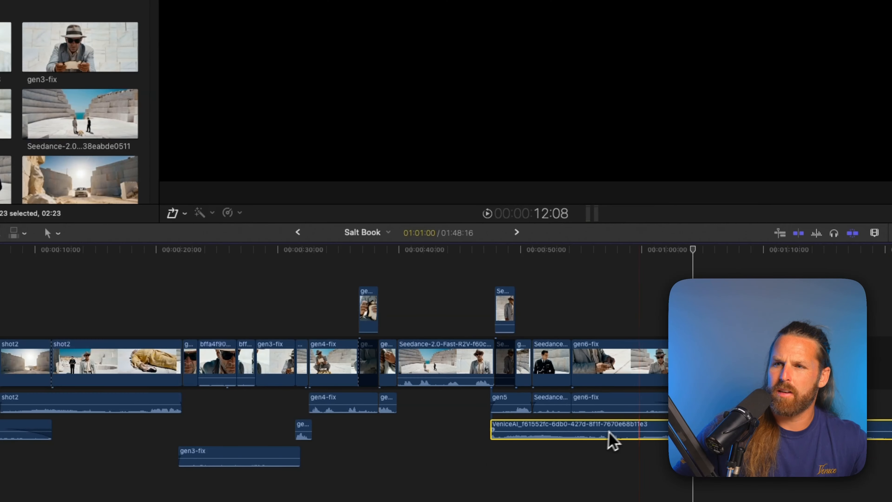
In Final Cut Pro, move the VeniceAI audio clip to start at about 10 seconds and trim its end to a length of about 42 seconds
{"action": "left_click_drag", "start_coordinate": [607, 438], "coordinate": [266, 432]}
{"action": "left_click_drag", "start_coordinate": [315, 450], "coordinate": [247, 459]}
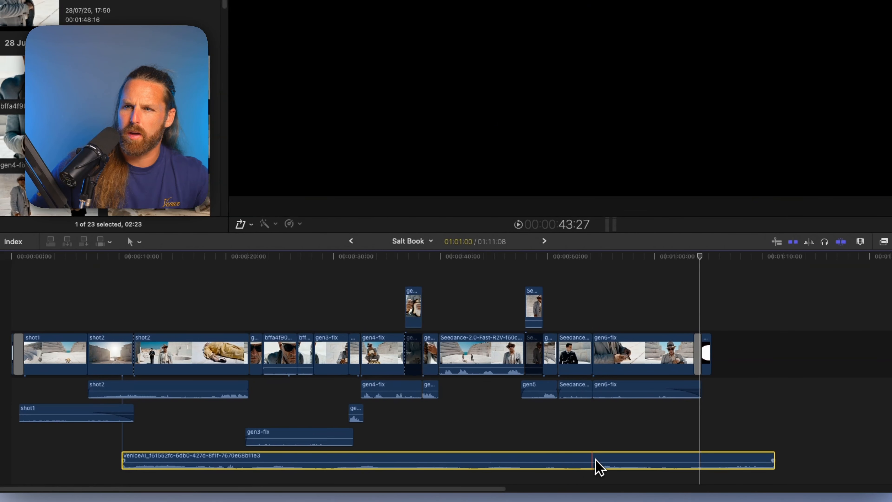
{"action": "left_click_drag", "start_coordinate": [594, 462], "coordinate": [597, 464]}
{"action": "left_click_drag", "start_coordinate": [774, 461], "coordinate": [567, 459]}
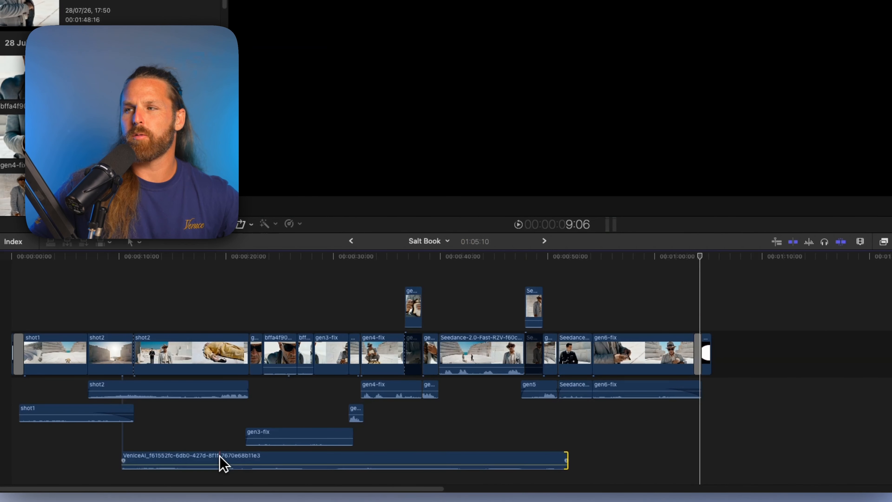
Shift the trimmed VeniceAI audio clip to start at about 20 seconds, just before the gen3-fix audio, and play it back
{"action": "left_click_drag", "start_coordinate": [213, 460], "coordinate": [322, 449]}
{"action": "key", "text": "space"}
{"action": "key", "text": "super+equal"}
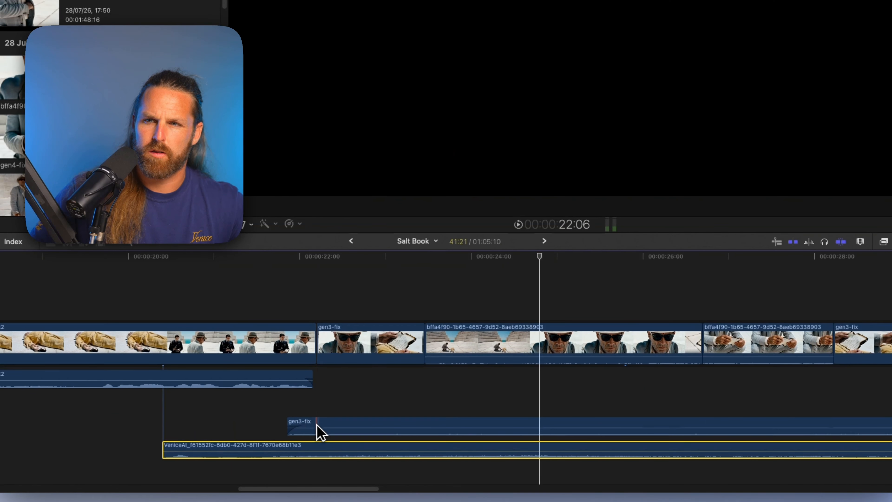
Disable the gen3-fix audio and the audio clip before it, and play back the VeniceAI sound bed by itself
{"action": "left_click", "coordinate": [316, 421]}
{"action": "key", "text": "v"}
{"action": "left_click", "coordinate": [281, 373]}
{"action": "key", "text": "v"}
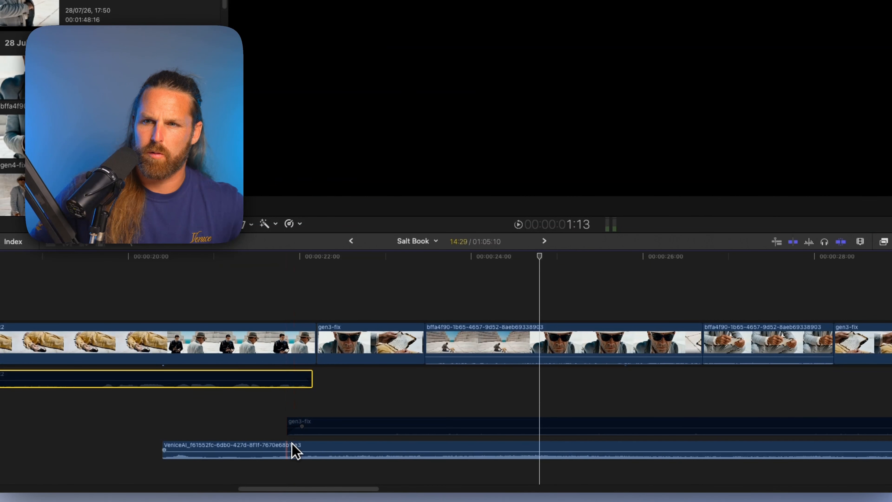
{"action": "left_click_drag", "start_coordinate": [291, 450], "coordinate": [296, 454]}
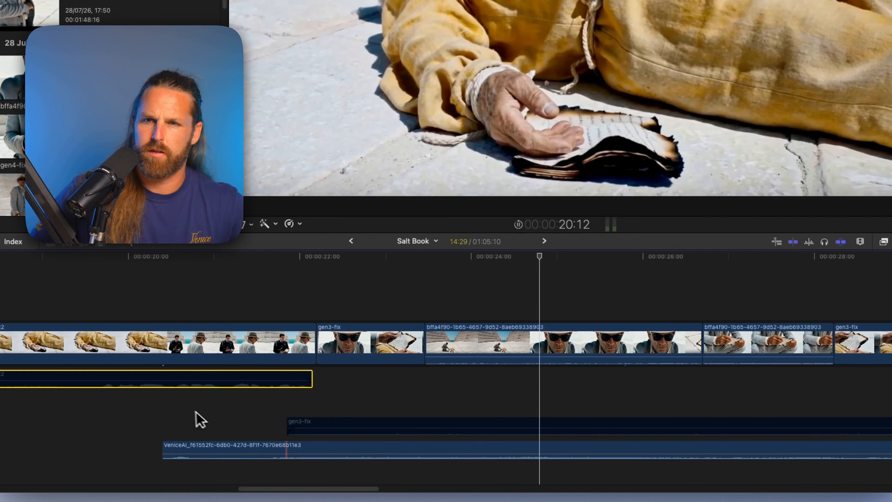
{"action": "key", "text": "space"}
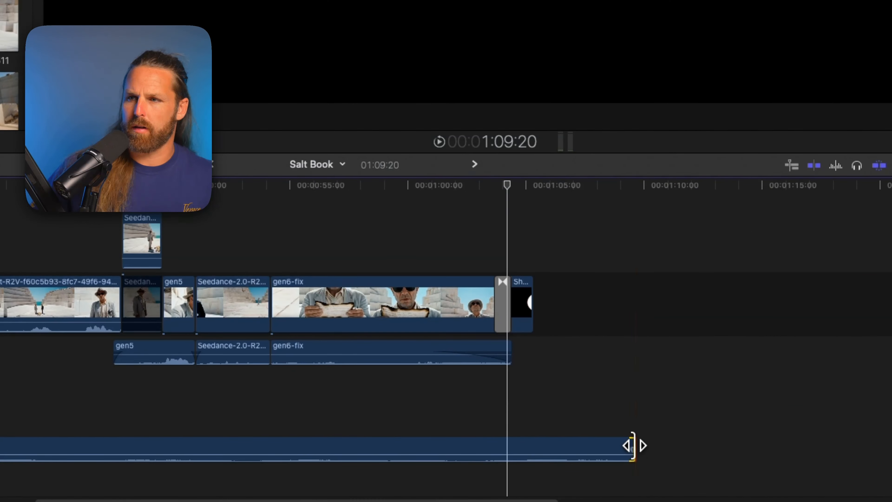
Trim the end of the VeniceAI sound bed back to the end of the final title clip, at about 01:05
{"action": "left_click_drag", "start_coordinate": [633, 445], "coordinate": [530, 451]}
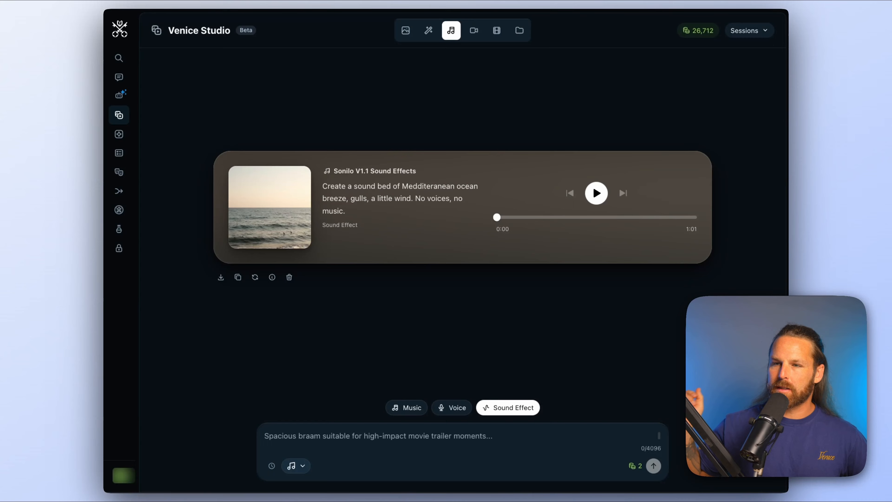
In Venice Studio, generate a Sonilo V1.1 sound effect: "marble stone crashes onto the marble tile as scurrying footsteps speed up to run away onto the dirt"
{"action": "type", "text": "marble stone crashes onto the"}
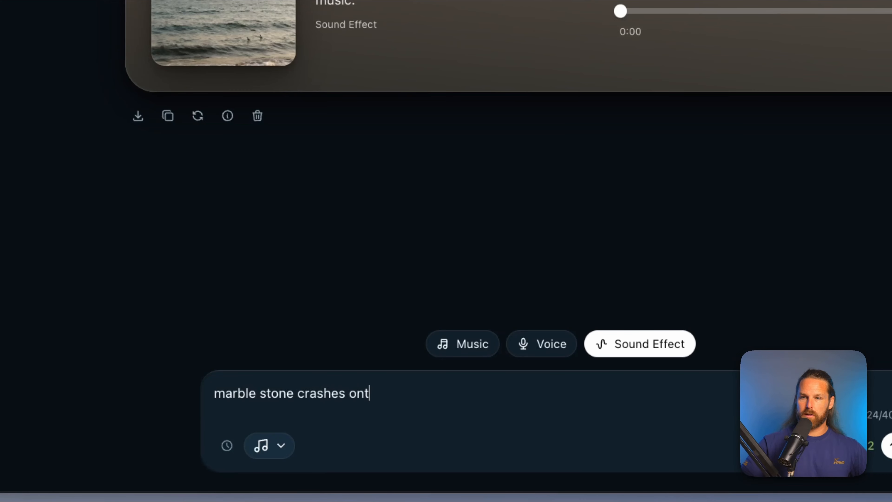
{"action": "type", "text": " marble tile as scurrying footsteps"}
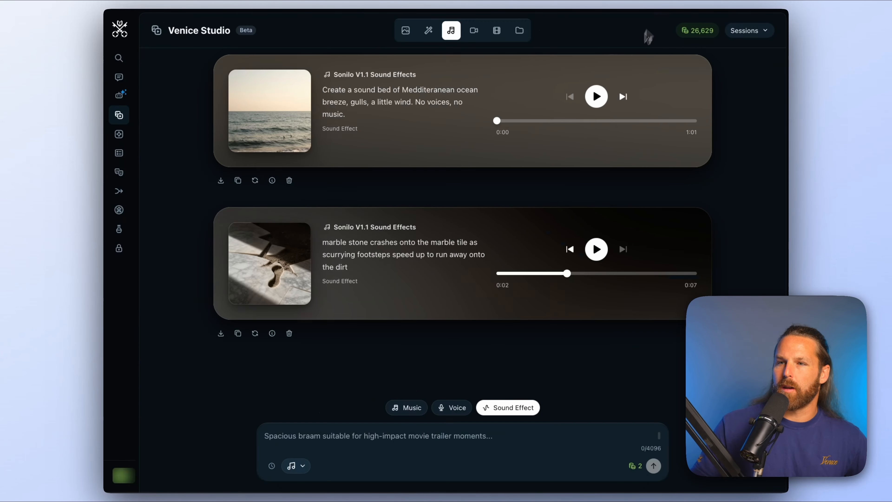
Generate an ElevenLabs Sound Effects clip from a prompt starting "Massive marble blocks violently colliding with the marble ground—deep, resonant stone impacts"
{"action": "left_click", "coordinate": [294, 465]}
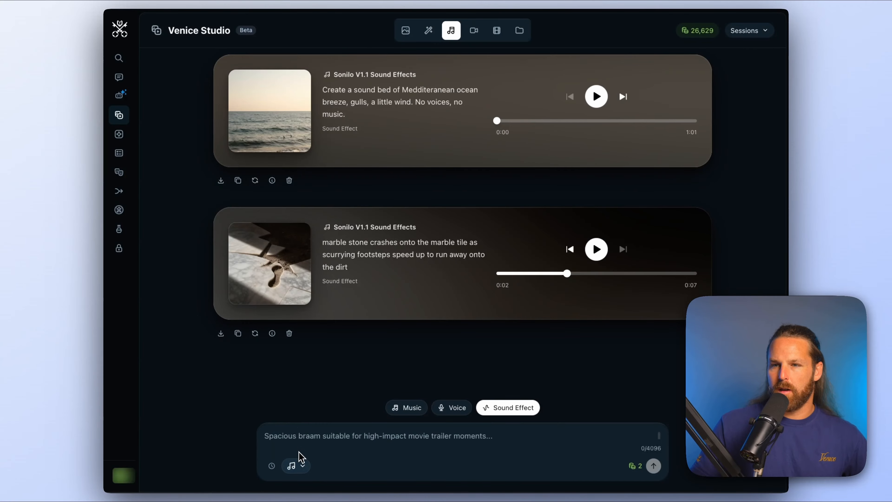
{"action": "left_click", "coordinate": [295, 457]}
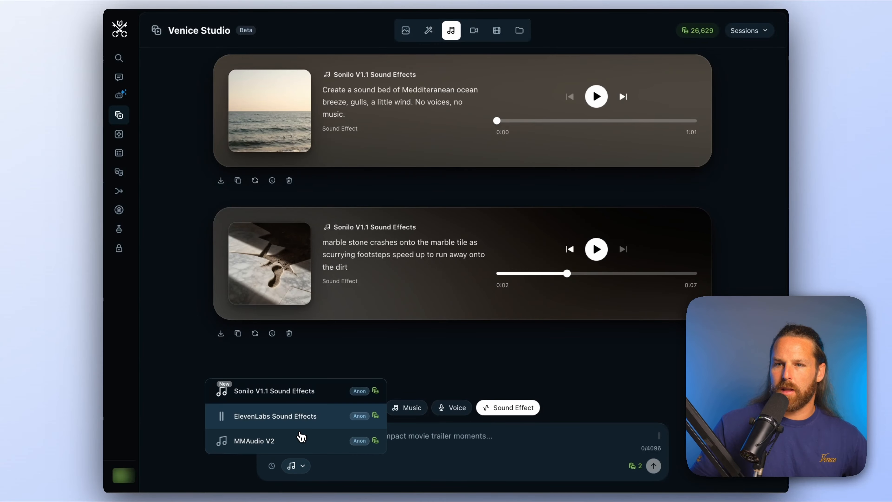
{"action": "left_click", "coordinate": [300, 426]}
{"action": "type", "text": "Massive marble blocks violently colliding with the marble ground—deep, resonant stone impacts with sharp cracking fracturing sounds, debris scattering in sharp skittering bursts across the flat stone surface. The crash has a heavy, dense quality with"}
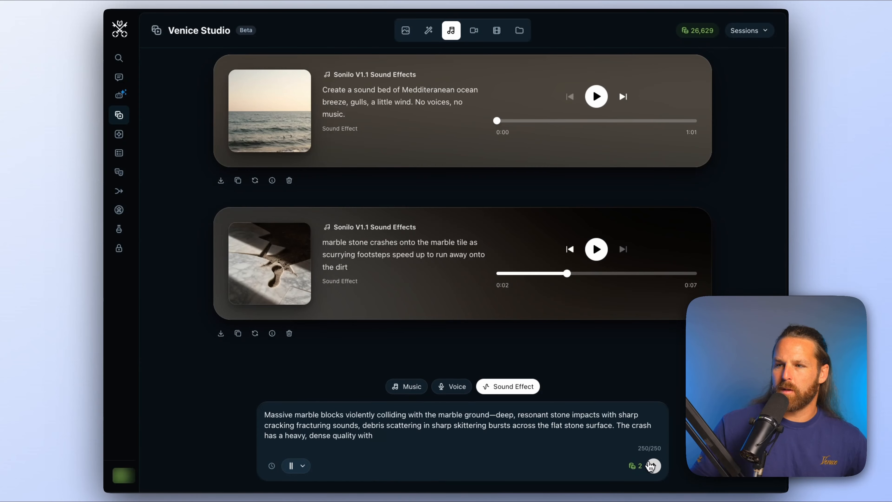
{"action": "left_click", "coordinate": [652, 465]}
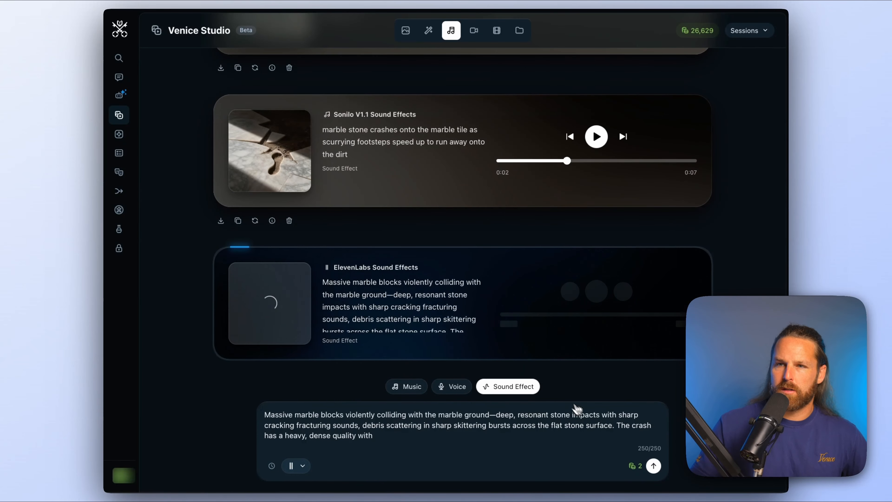
Listen to the ElevenLabs marble crash and compare it with the generated MMAudio V2 footstep effects
{"action": "left_click", "coordinate": [600, 117]}
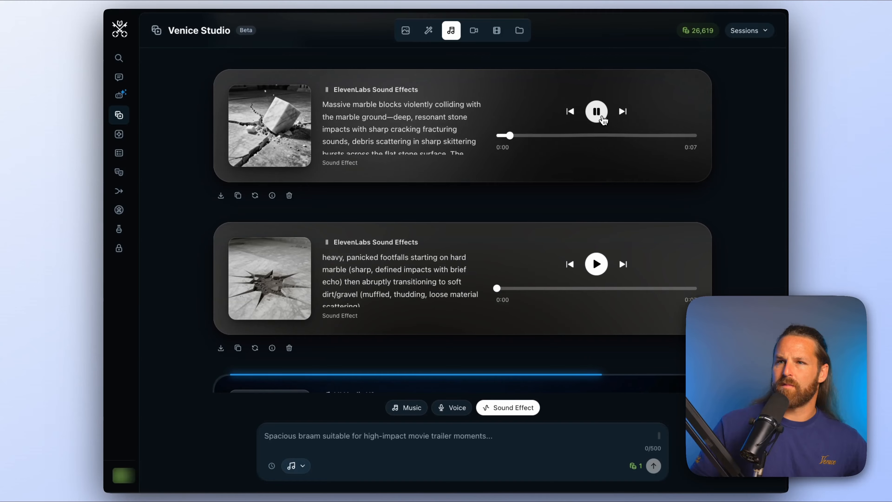
{"action": "left_click", "coordinate": [600, 117]}
{"action": "left_click", "coordinate": [596, 290]}
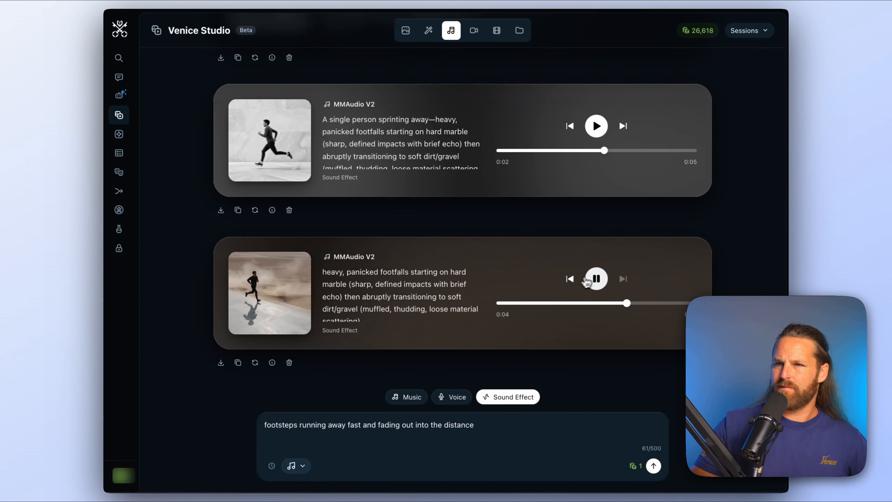
{"action": "left_click", "coordinate": [596, 126]}
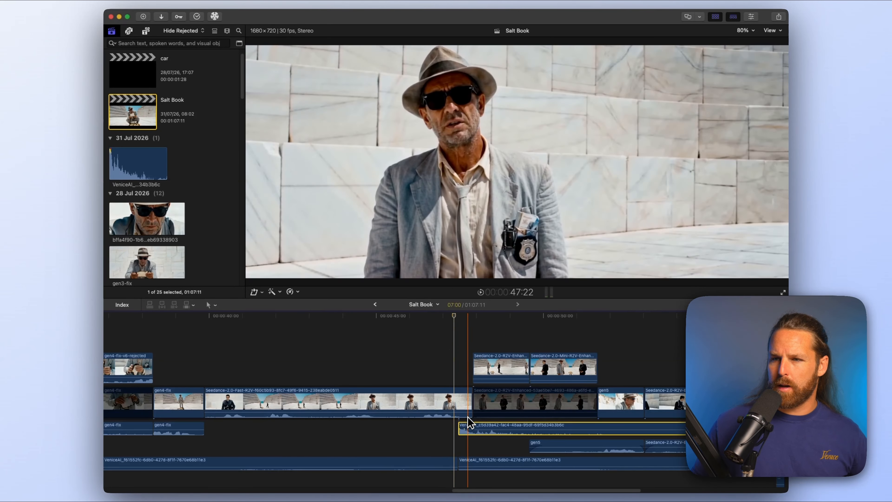
In Final Cut Pro, try the VeniceAI effect clip starting at about 47:24, just before the wide two-man shot, and play it back
{"action": "left_click_drag", "start_coordinate": [475, 427], "coordinate": [487, 427]}
{"action": "key", "text": "space"}
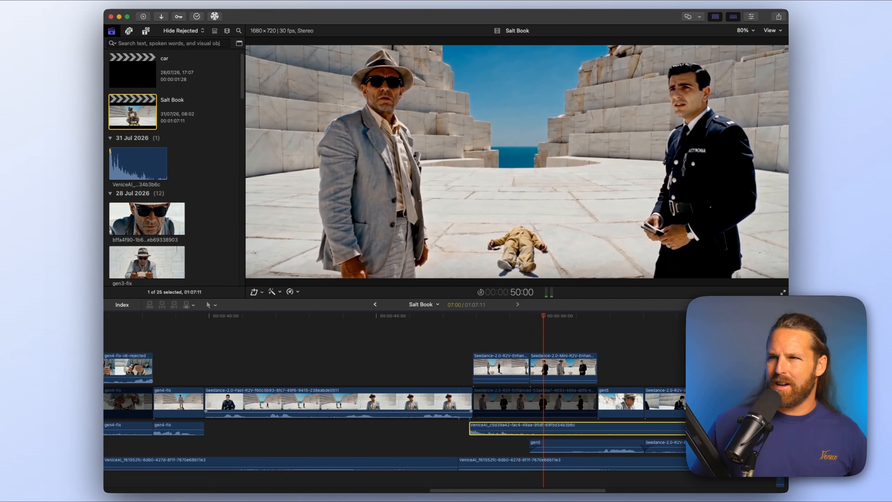
{"action": "key", "text": "space"}
{"action": "key", "text": "space"}
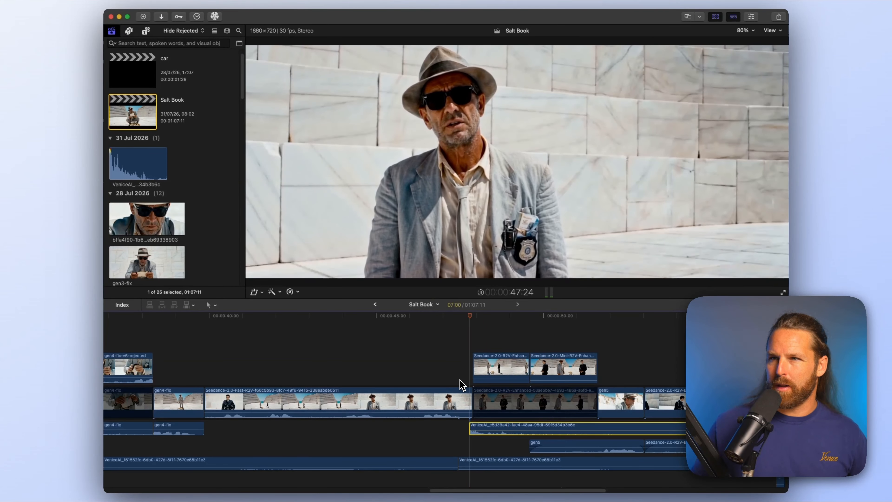
{"action": "key", "text": "space"}
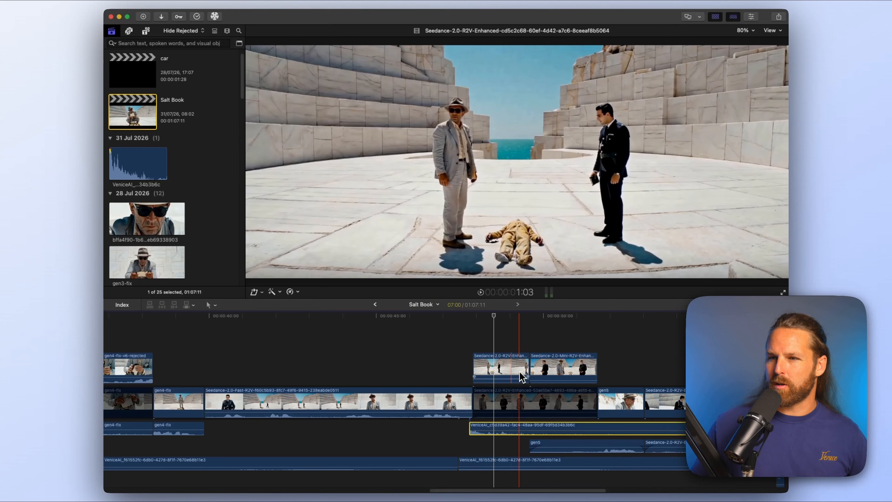
Replace that VeniceAI effect clip with the other VeniceAI sound effect, starting at about 47.6 seconds, and play it back
{"action": "key", "text": "Delete"}
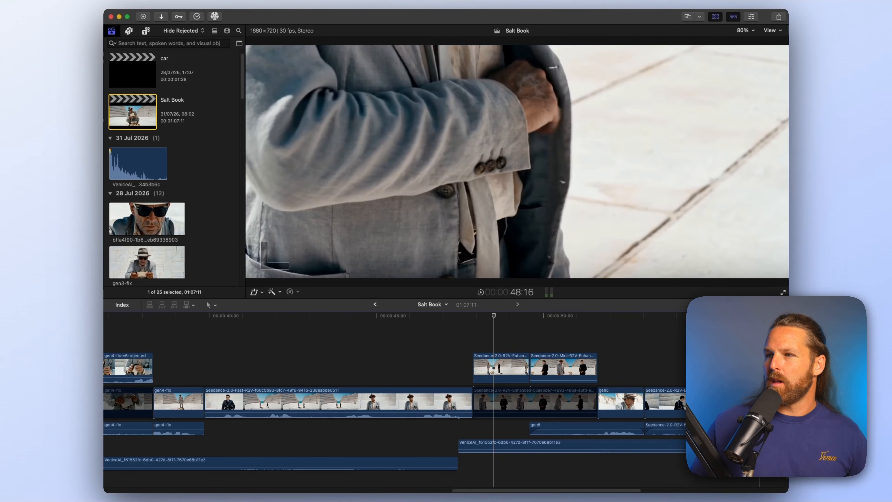
{"action": "left_click_drag", "start_coordinate": [832, 272], "coordinate": [483, 432]}
{"action": "key", "text": "space"}
{"action": "key", "text": "space"}
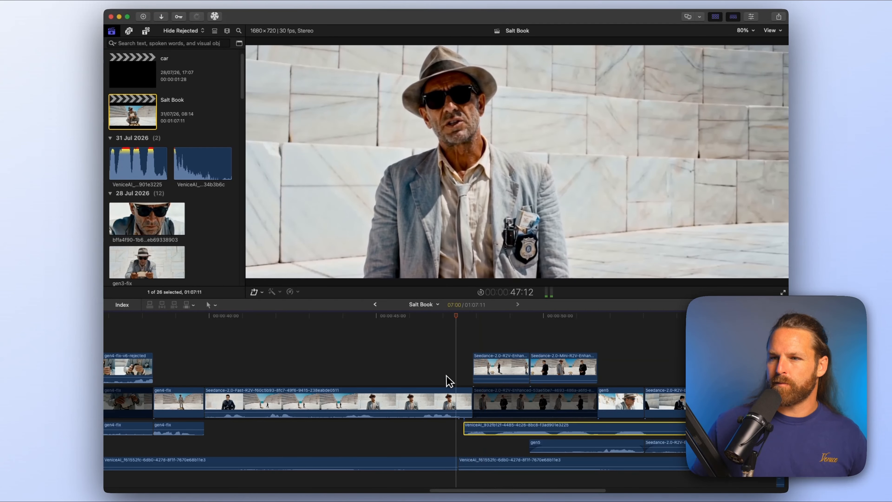
{"action": "key", "text": "space"}
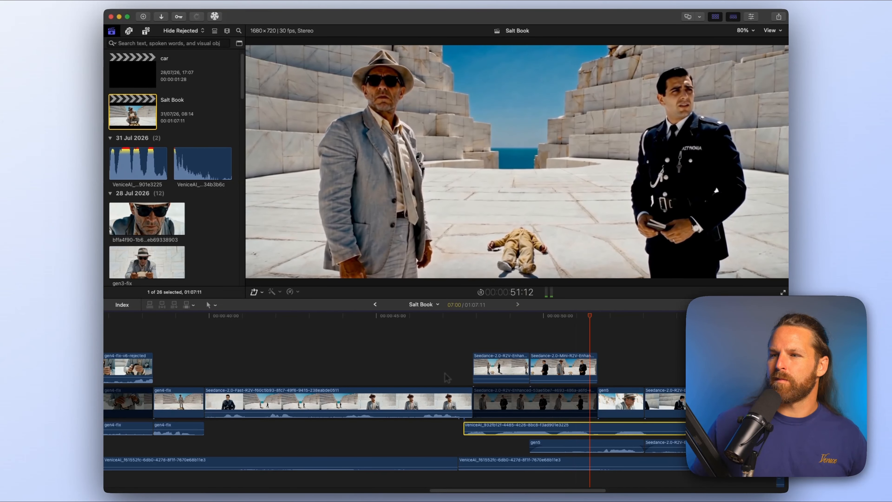
Trim the end of the new VeniceAI effect clip to a length of about 02:23 and play back from before it starts
{"action": "left_click_drag", "start_coordinate": [612, 428], "coordinate": [565, 427]}
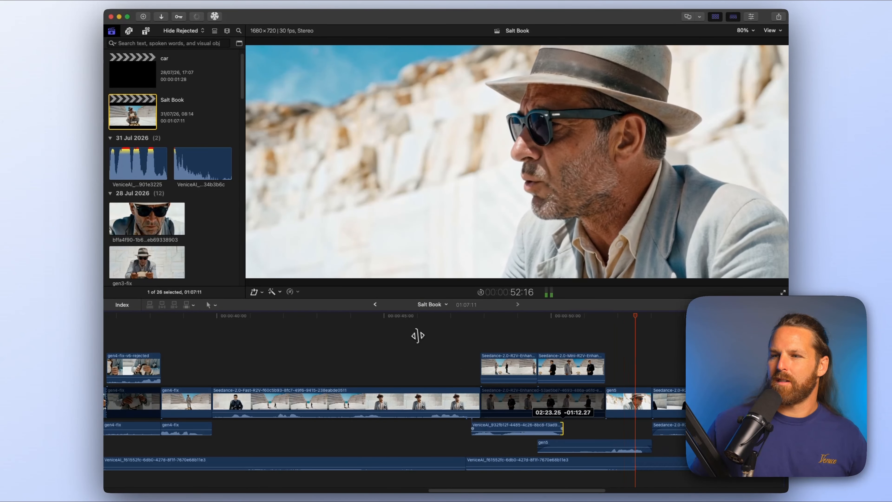
{"action": "left_click", "coordinate": [418, 335]}
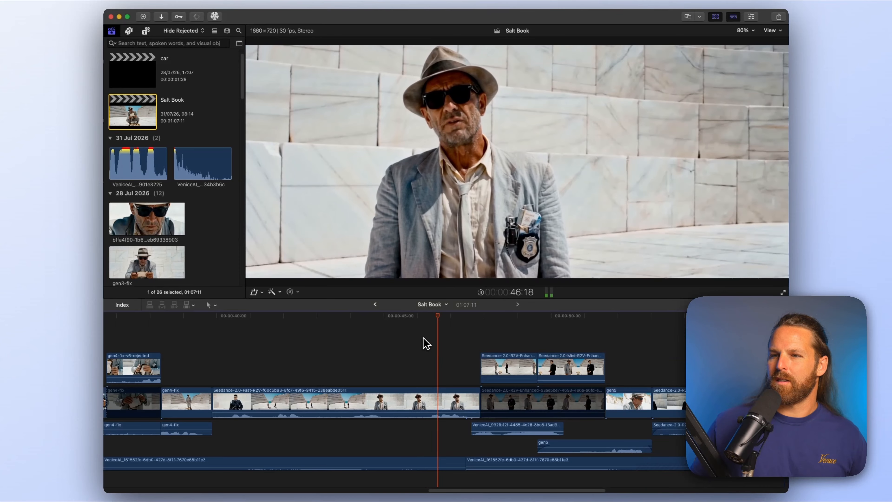